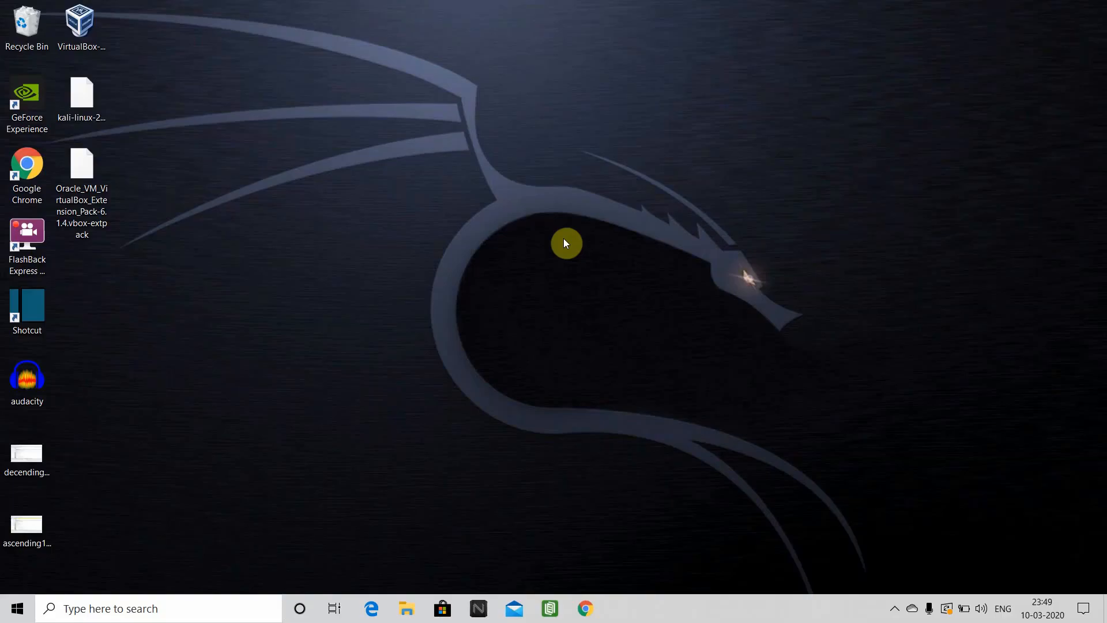
Open Google Chrome in a maximized window and go to the Oracle VM VirtualBox website, virtualbox.org
click(594, 608)
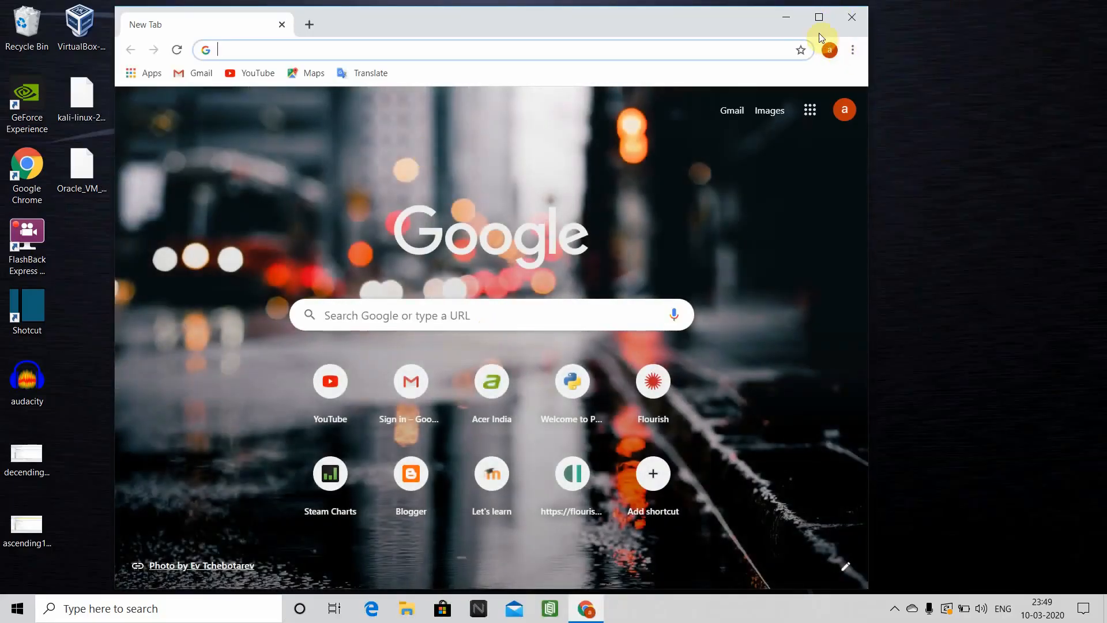
click(819, 17)
text(v)
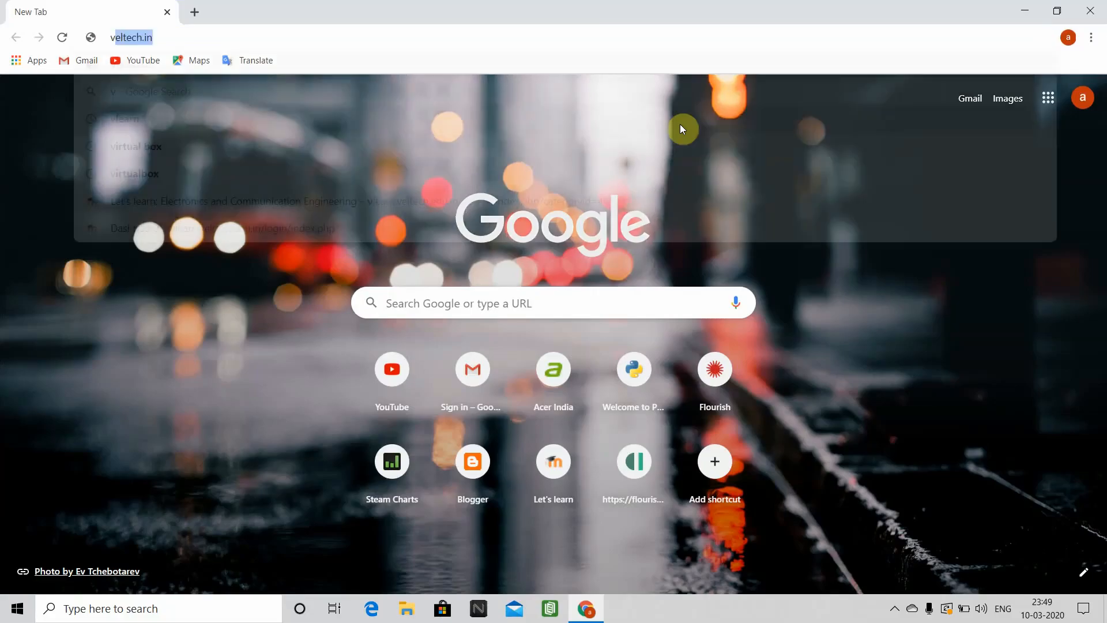
text(irtua)
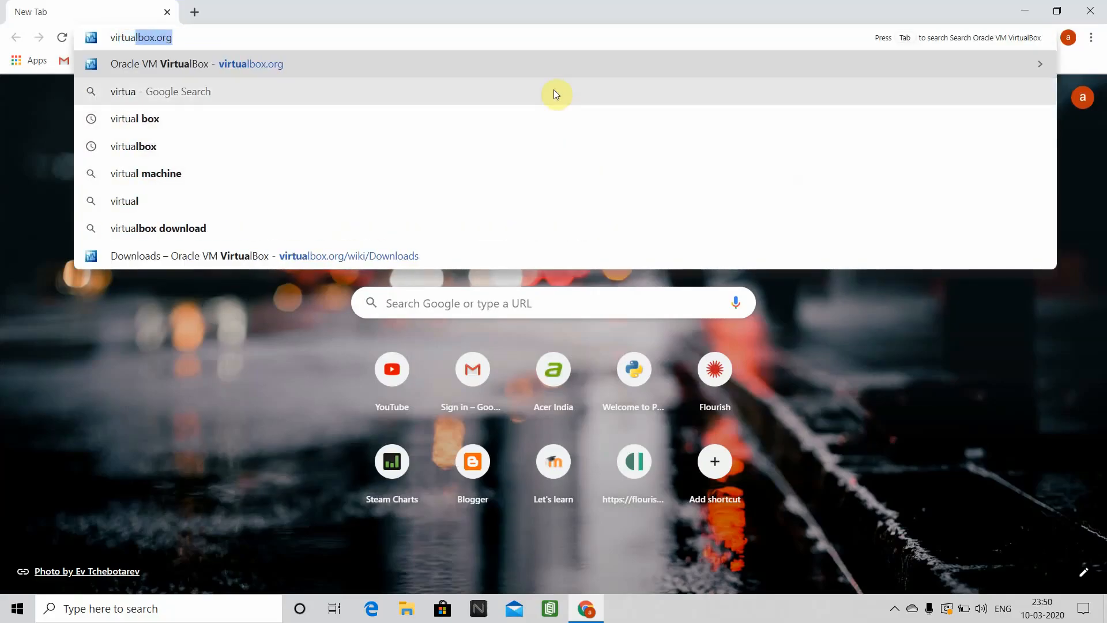
click(427, 68)
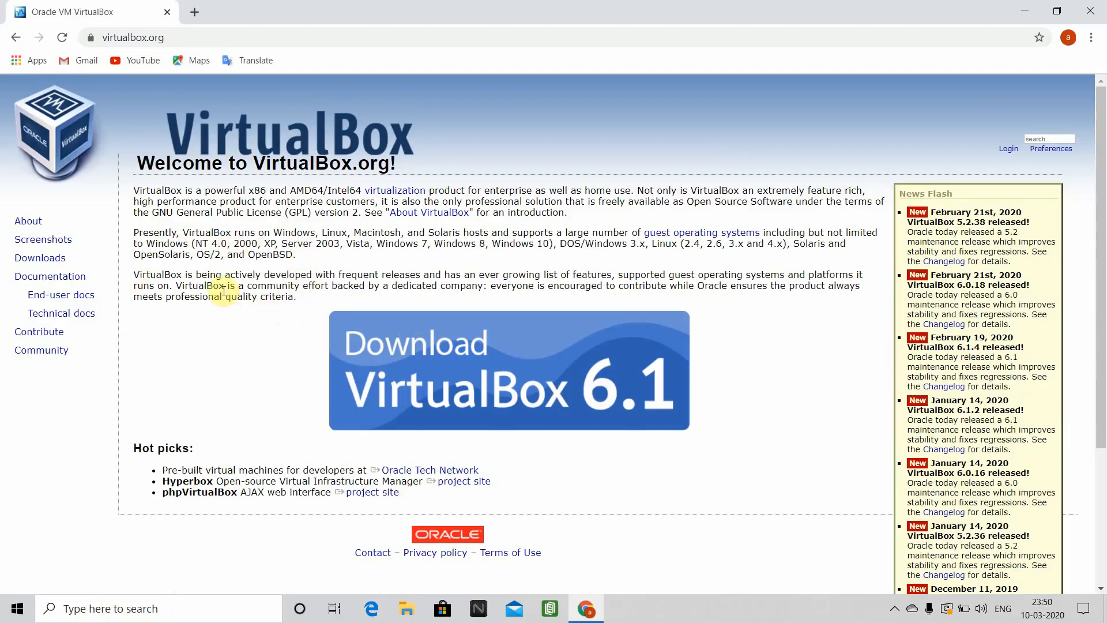
Open the Downloads page of the VirtualBox website
scroll(223, 284, down, 3)
scroll(169, 242, up, 3)
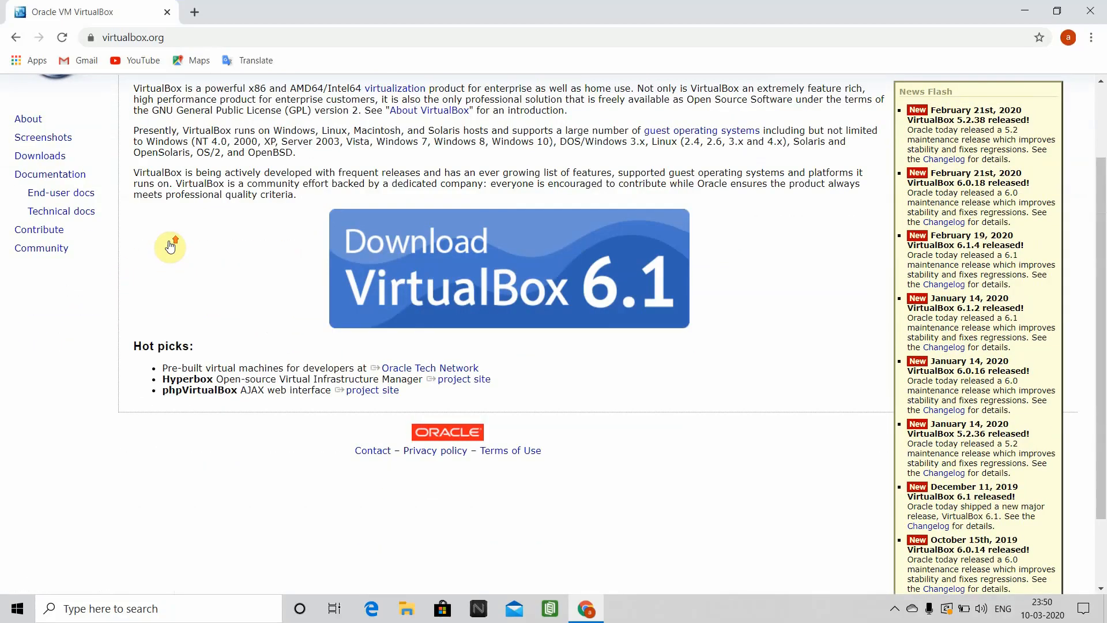
click(60, 257)
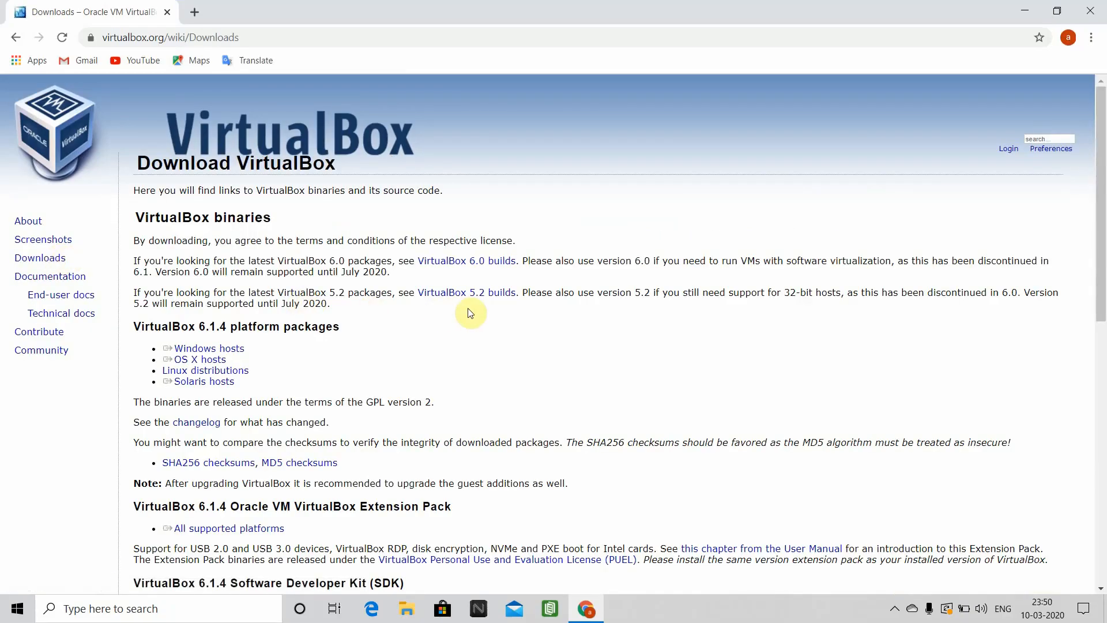
Start downloading the VirtualBox 6.1.4 platform package for Windows hosts, and cancel that download
scroll(471, 310, down, 2)
scroll(471, 307, down, 2)
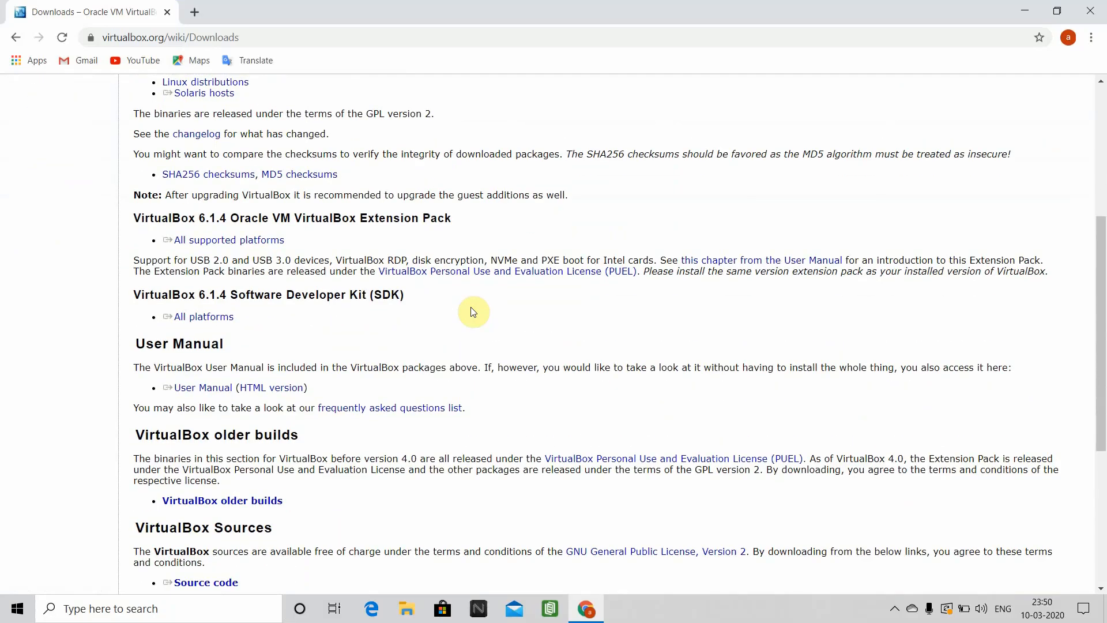
scroll(433, 307, up, 2)
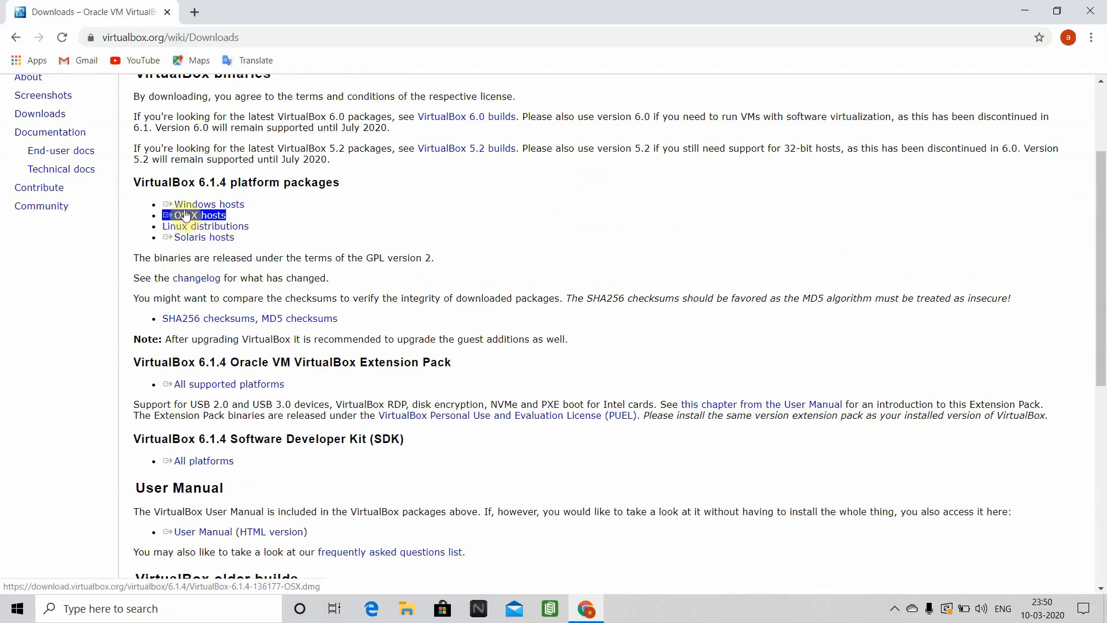
click(234, 206)
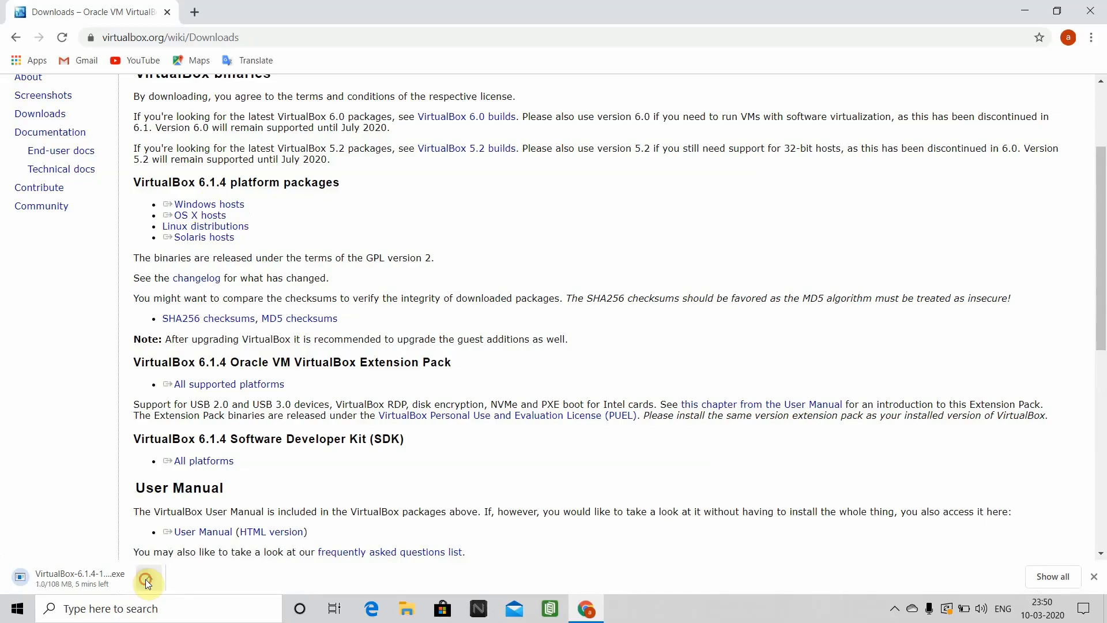
click(149, 577)
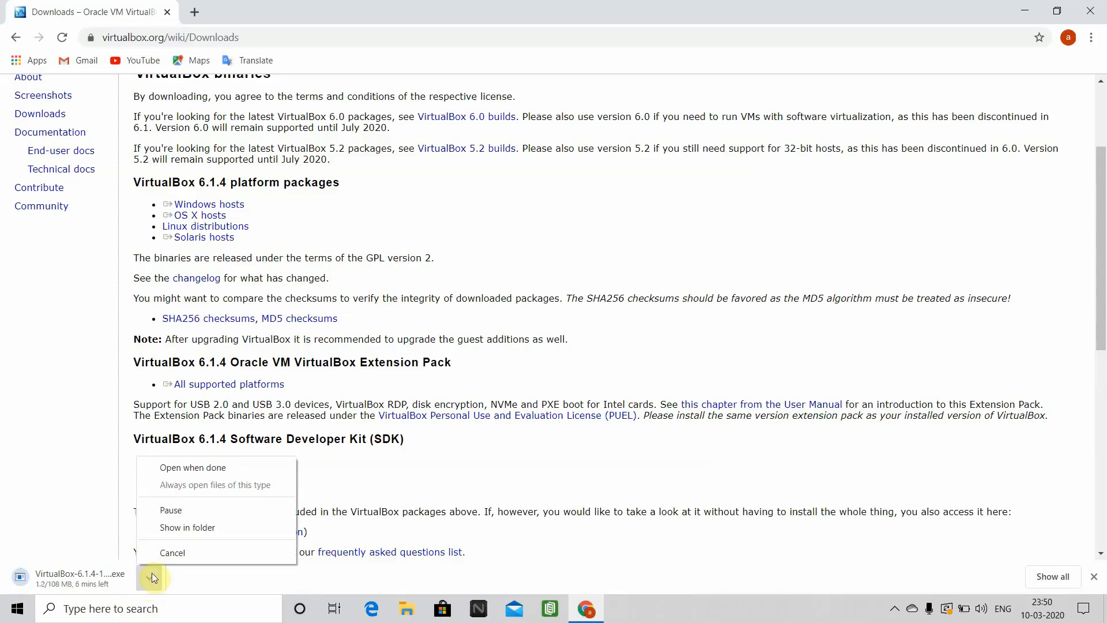
click(186, 553)
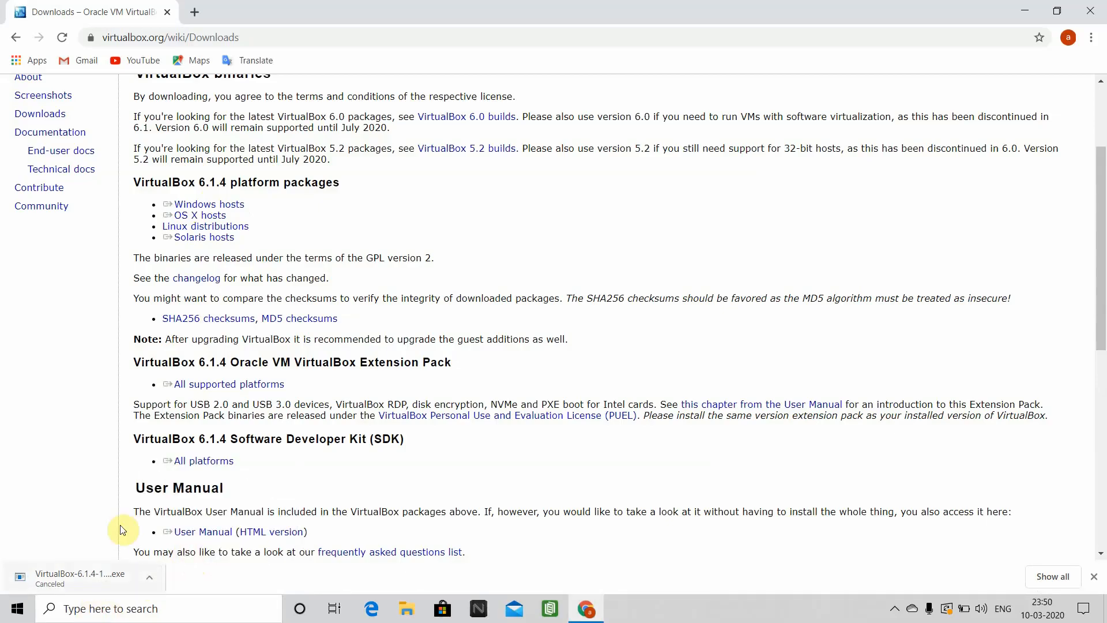
Start downloading the VirtualBox 6.1.4 Oracle VM VirtualBox Extension Pack for all supported platforms, and cancel that download
scroll(277, 200, down, 2)
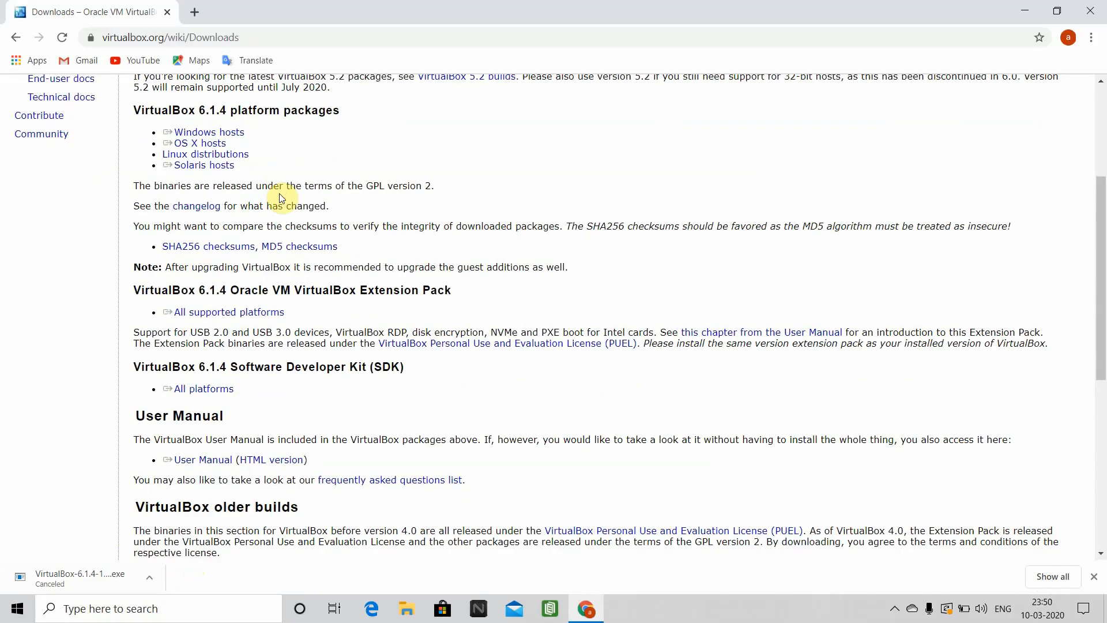
scroll(279, 194, down, 3)
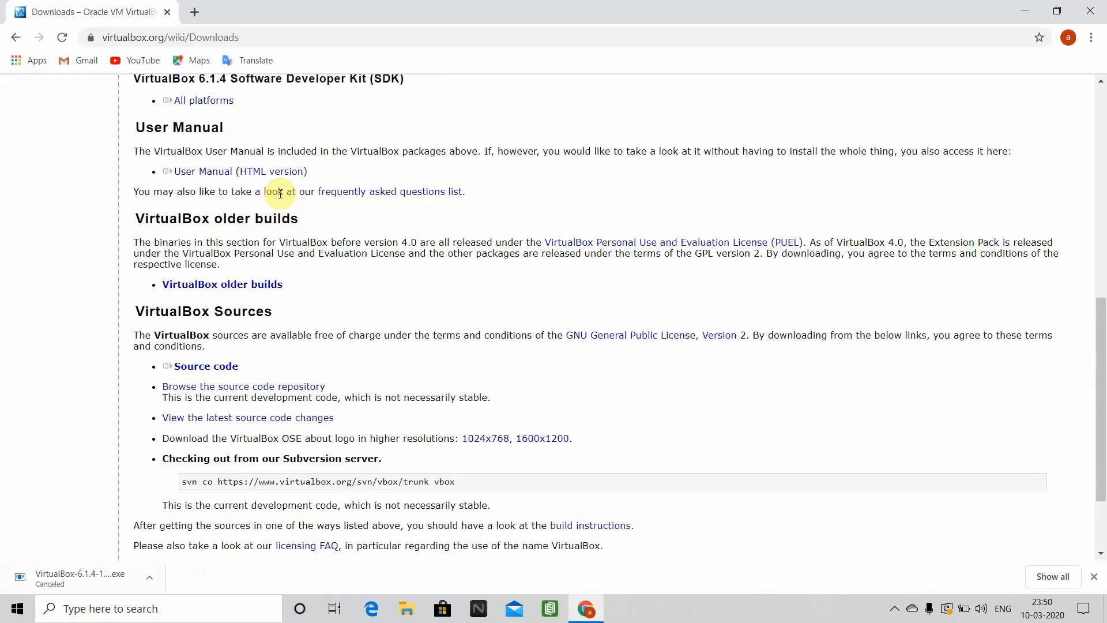
scroll(221, 172, up, 3)
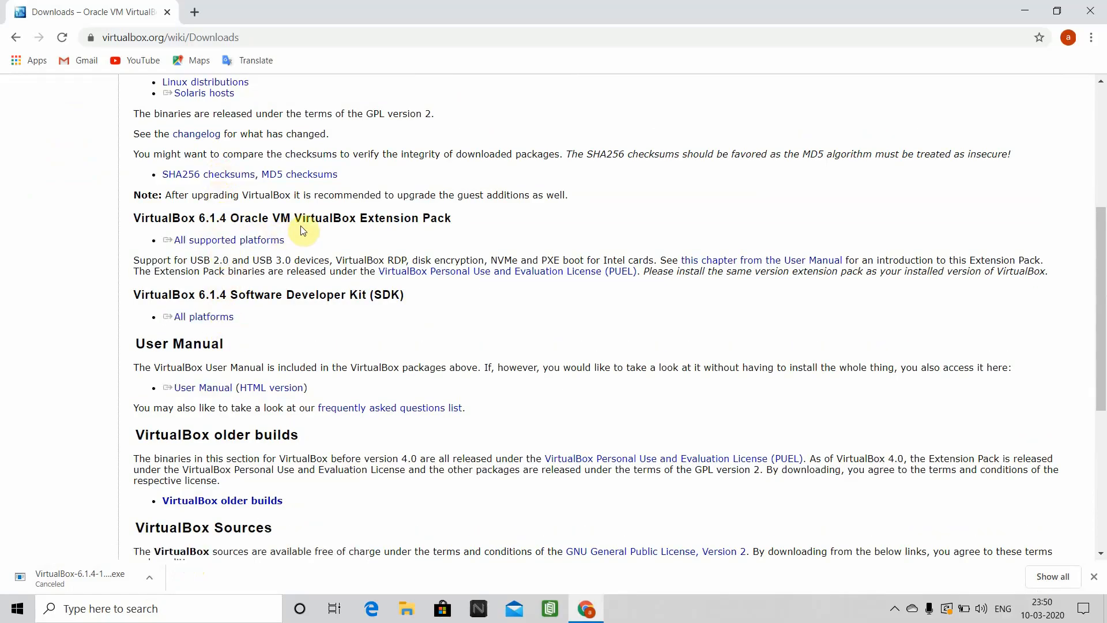
click(223, 241)
double_click(151, 218)
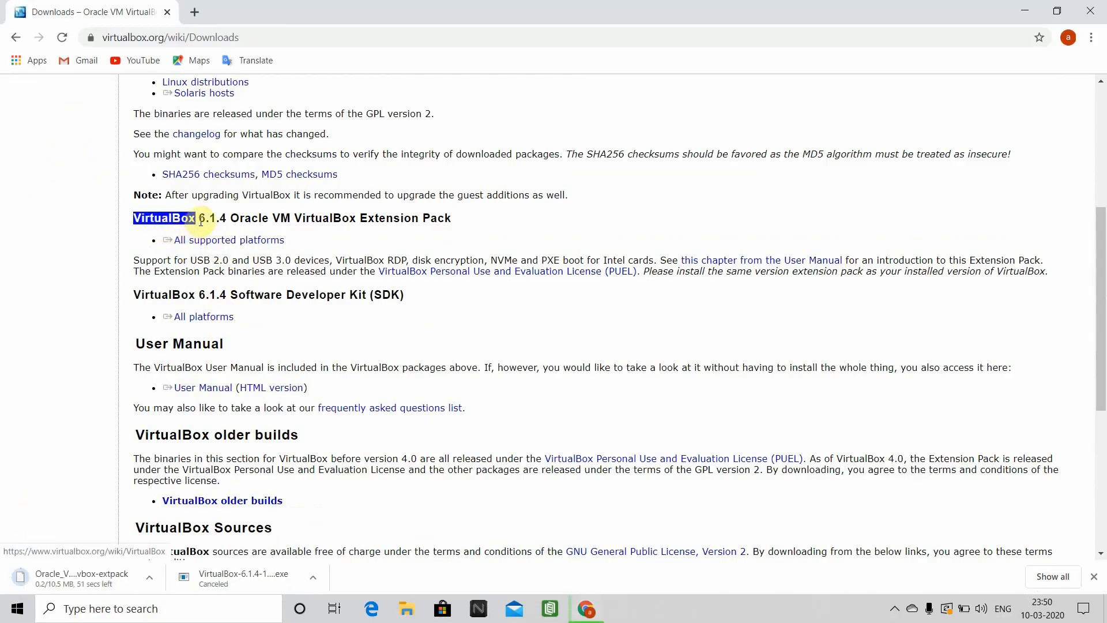
click(221, 217)
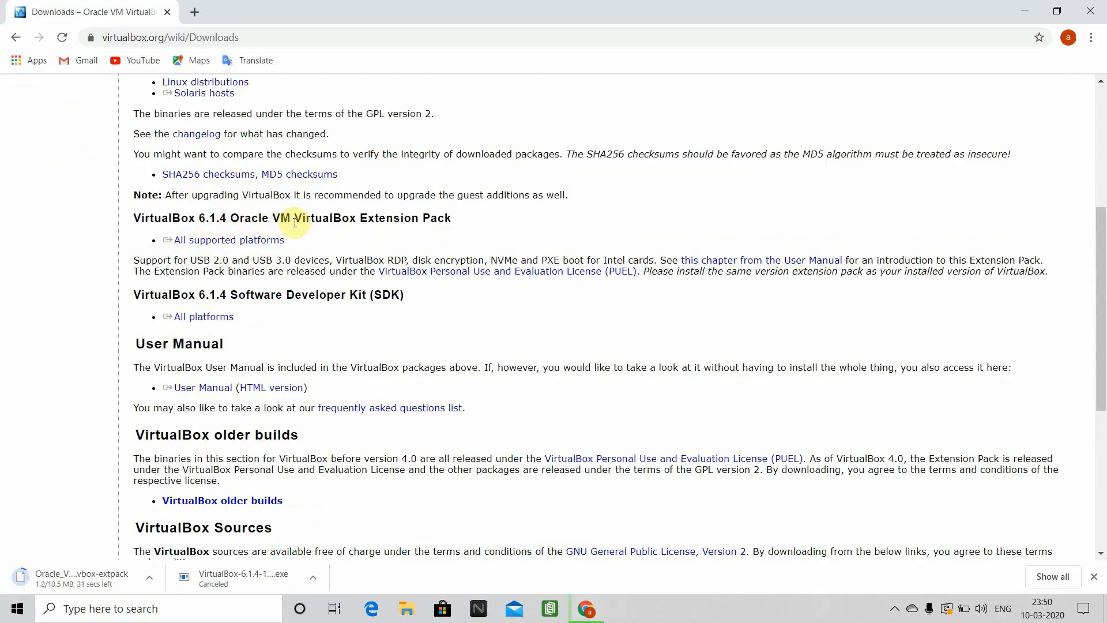
click(149, 579)
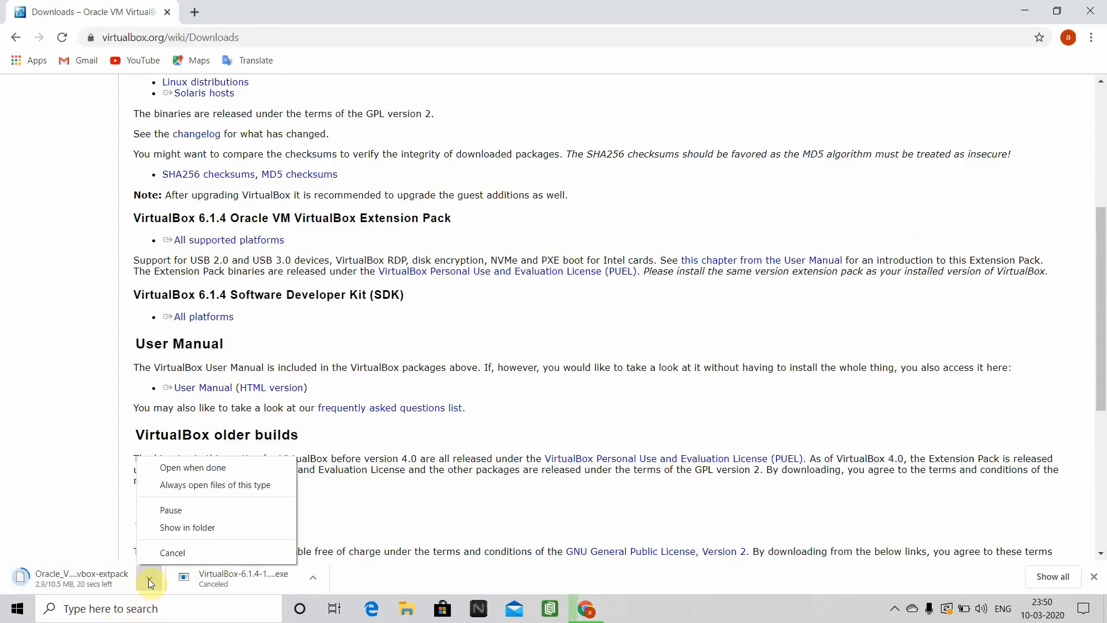
click(180, 558)
Search Google for "kali linux" in a new browser tab and open the official kali.org site from the results
scroll(289, 341, up, 5)
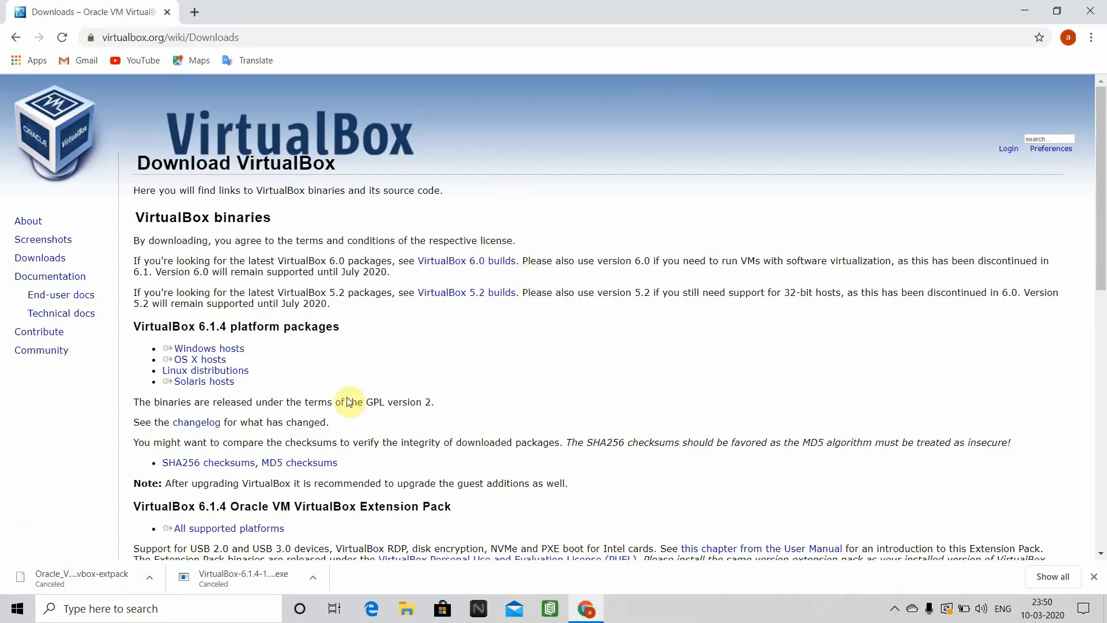
scroll(349, 395, down, 3)
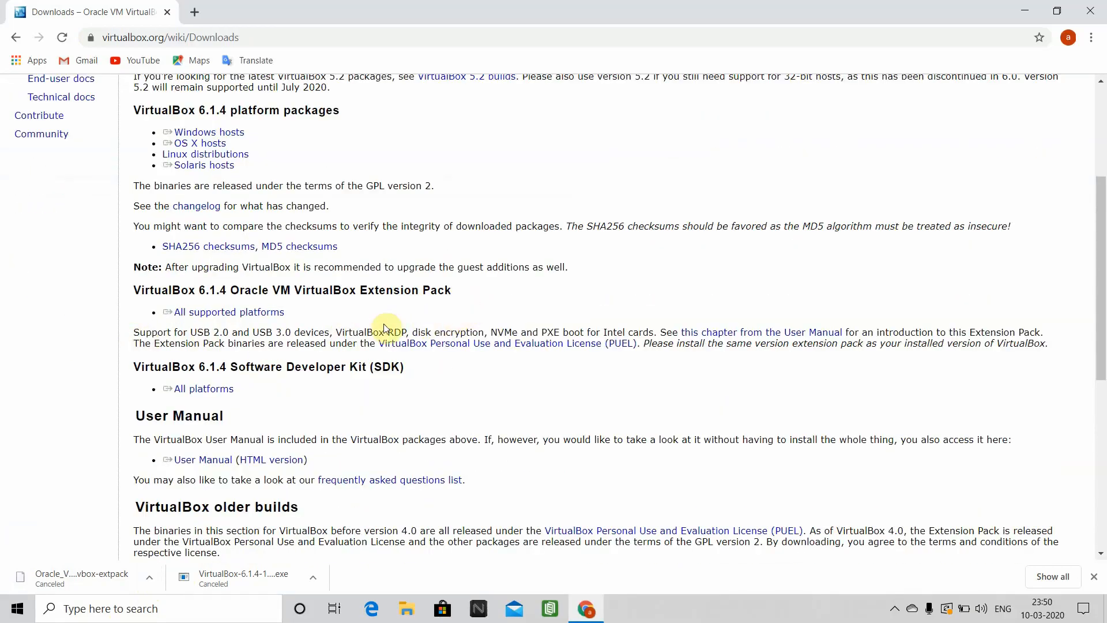
click(196, 13)
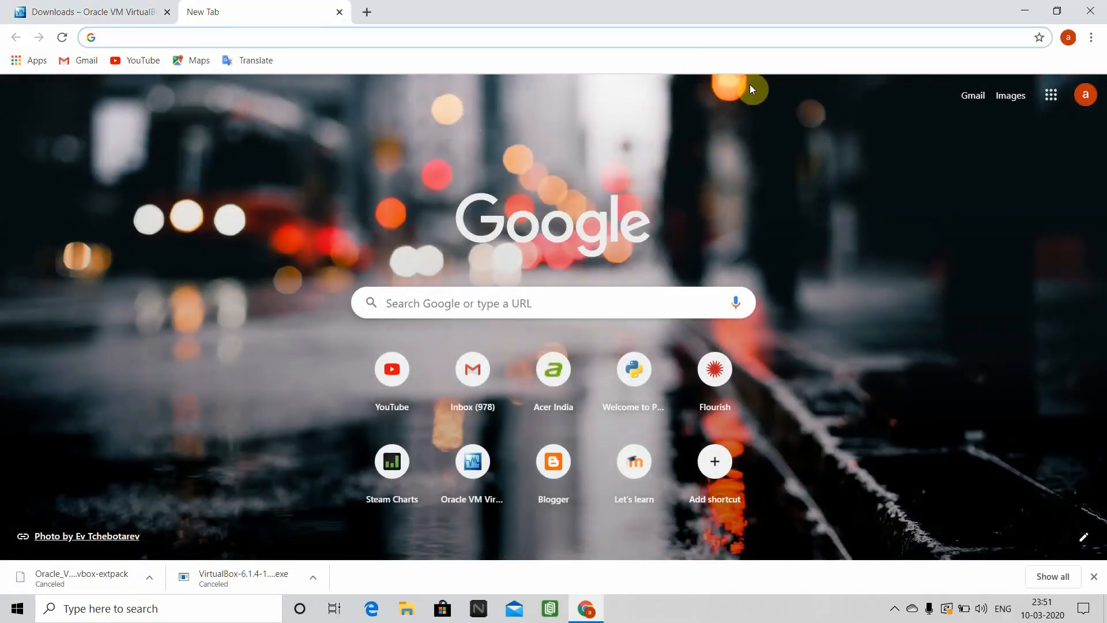
text(kali linux)
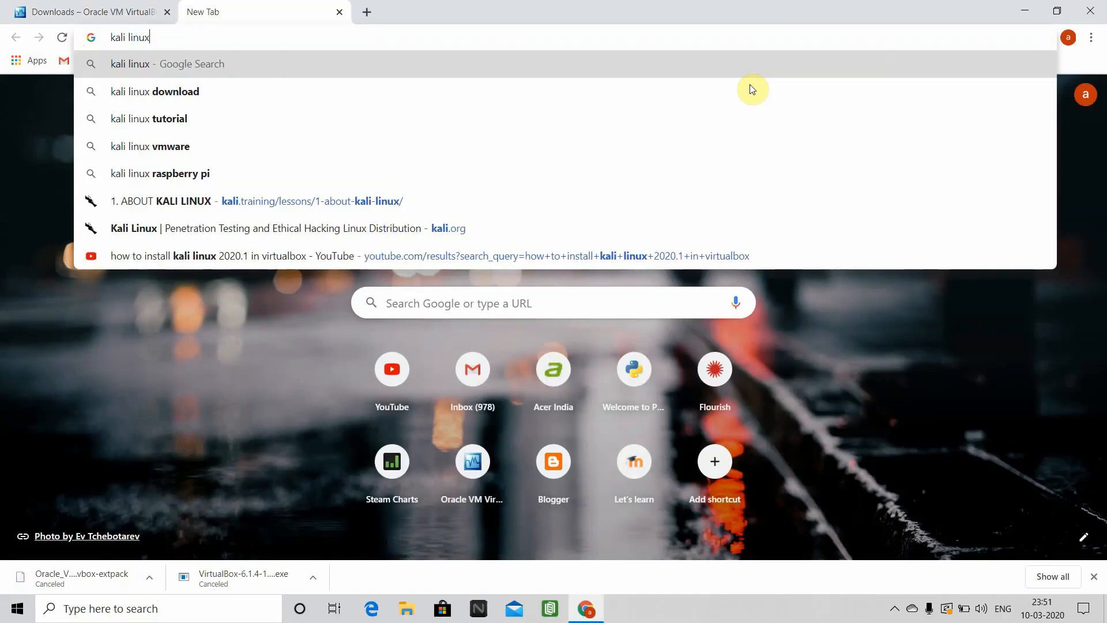
key(Return)
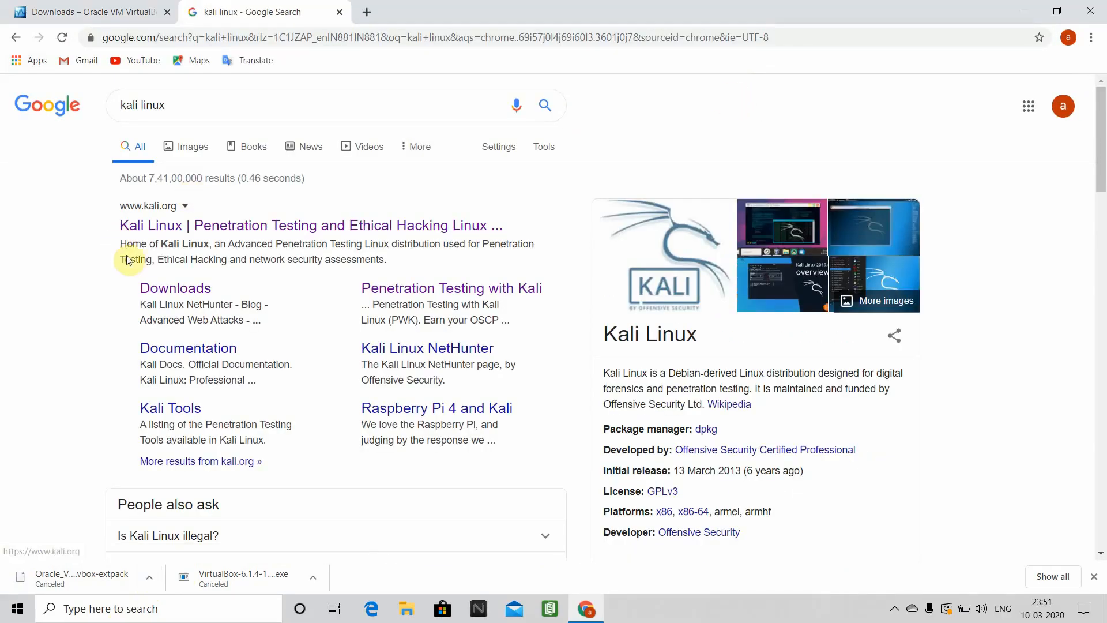
click(171, 227)
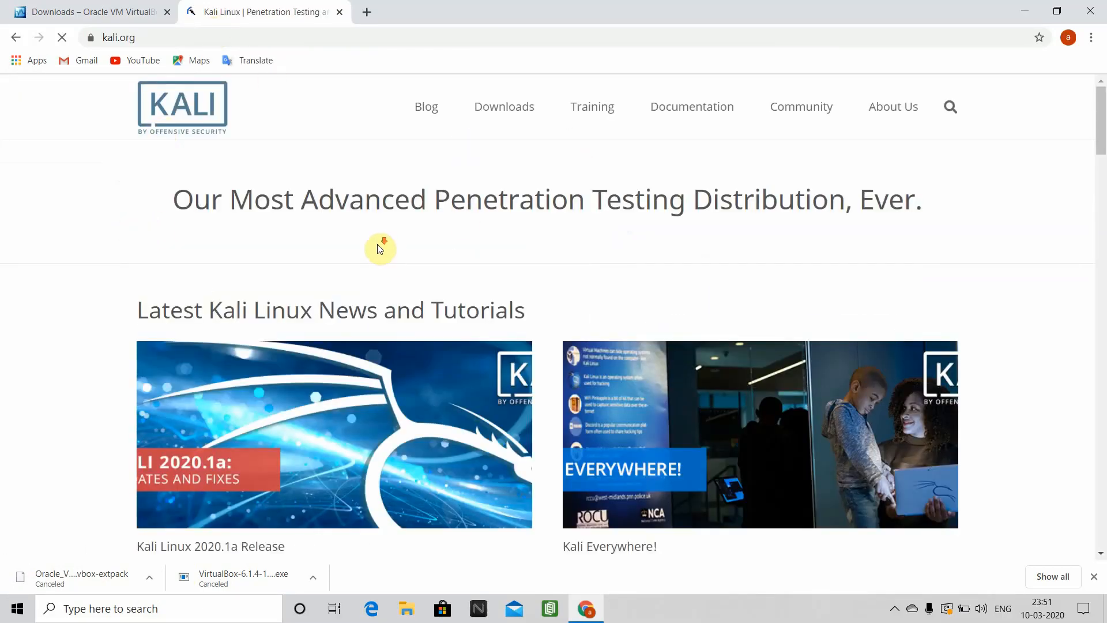
Open the Downloads page of the Kali Linux website
scroll(381, 251, down, 4)
scroll(381, 245, up, 4)
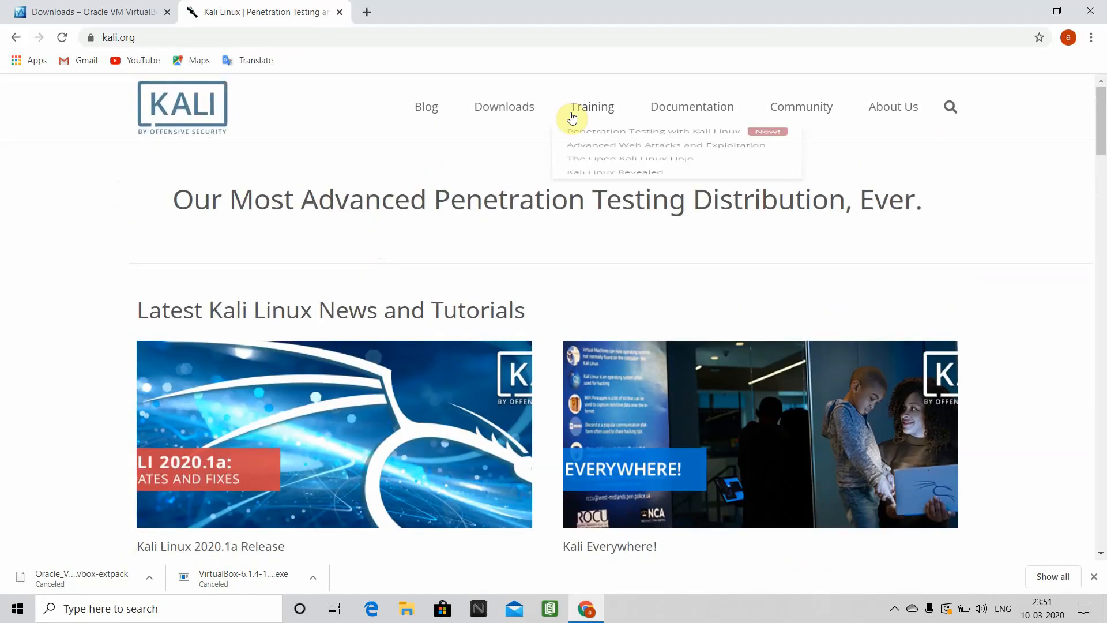
click(498, 112)
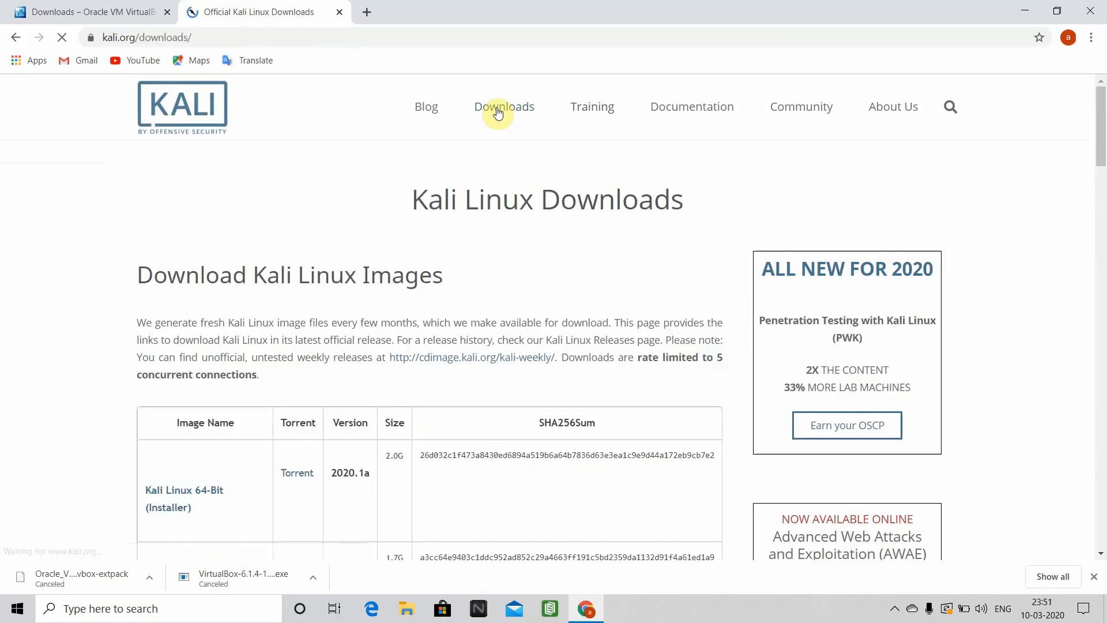
Open the Offensive Security VM Download Page linked for the Kali Linux 64-bit VirtualBox image
scroll(482, 285, down, 5)
scroll(479, 279, down, 12)
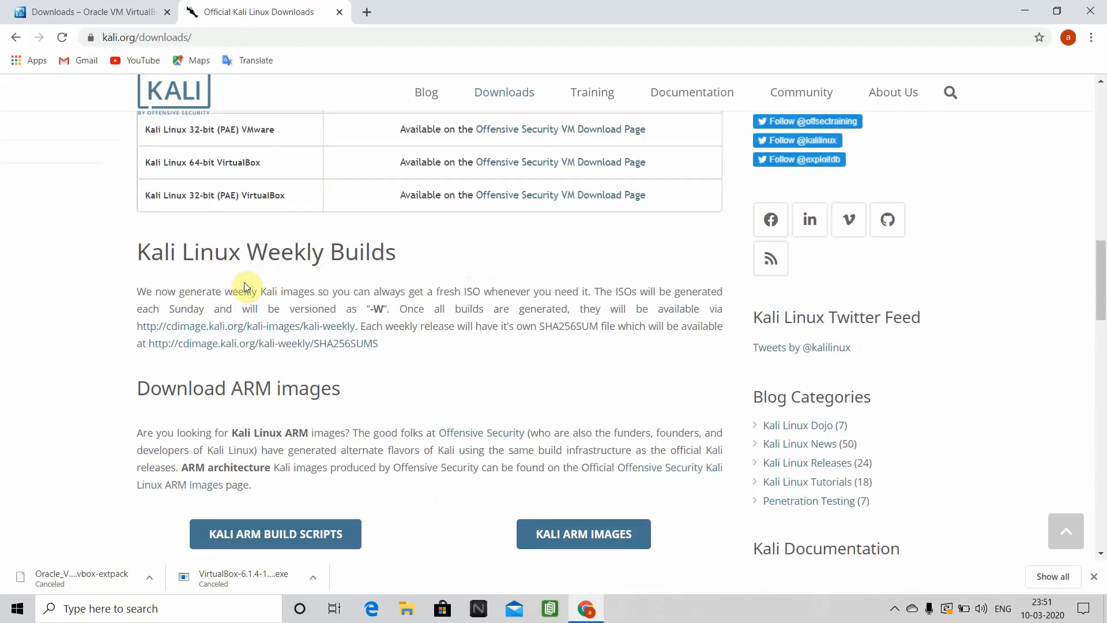
scroll(246, 287, up, 3)
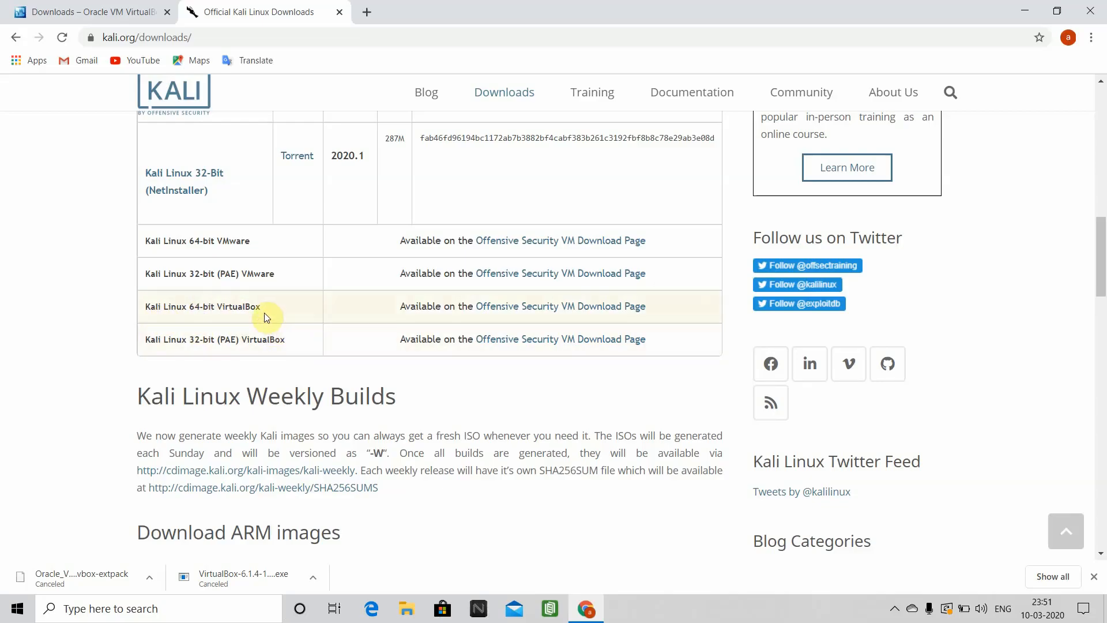
click(522, 308)
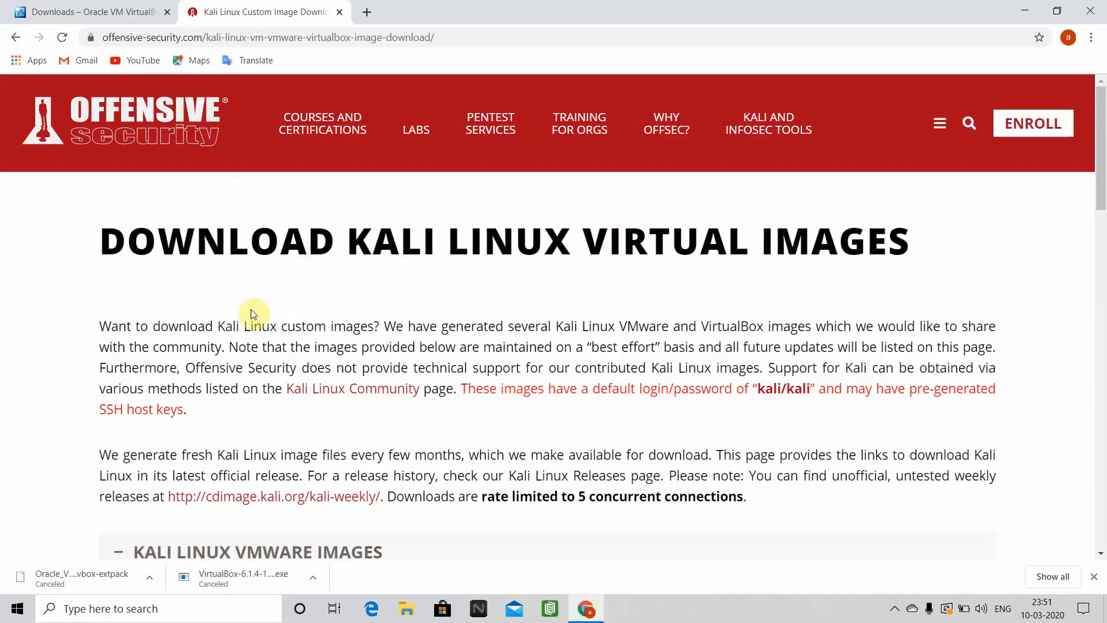
Expand the Kali Linux VirtualBox Images section and review the 32-bit and 64-bit images it offers
scroll(371, 277, down, 6)
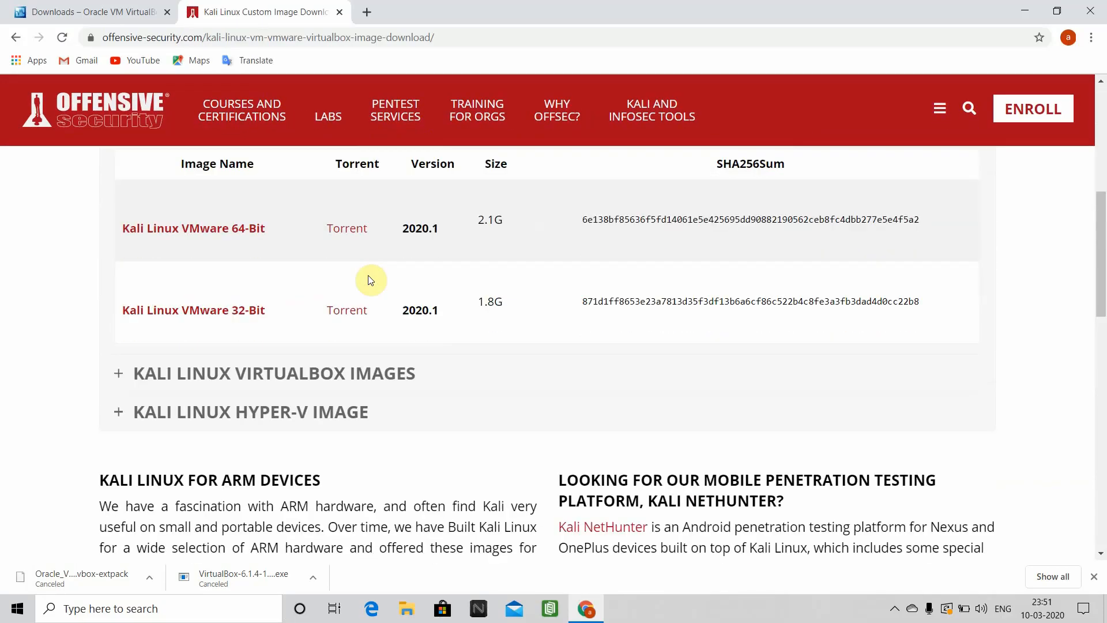
scroll(363, 262, up, 5)
scroll(365, 260, down, 2)
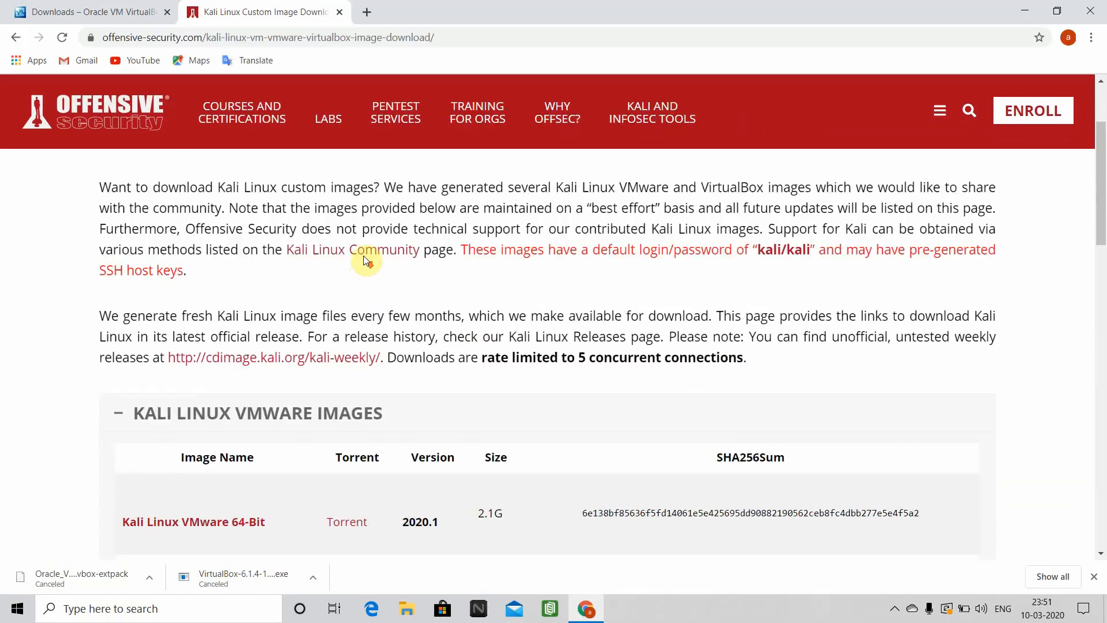
scroll(365, 258, down, 5)
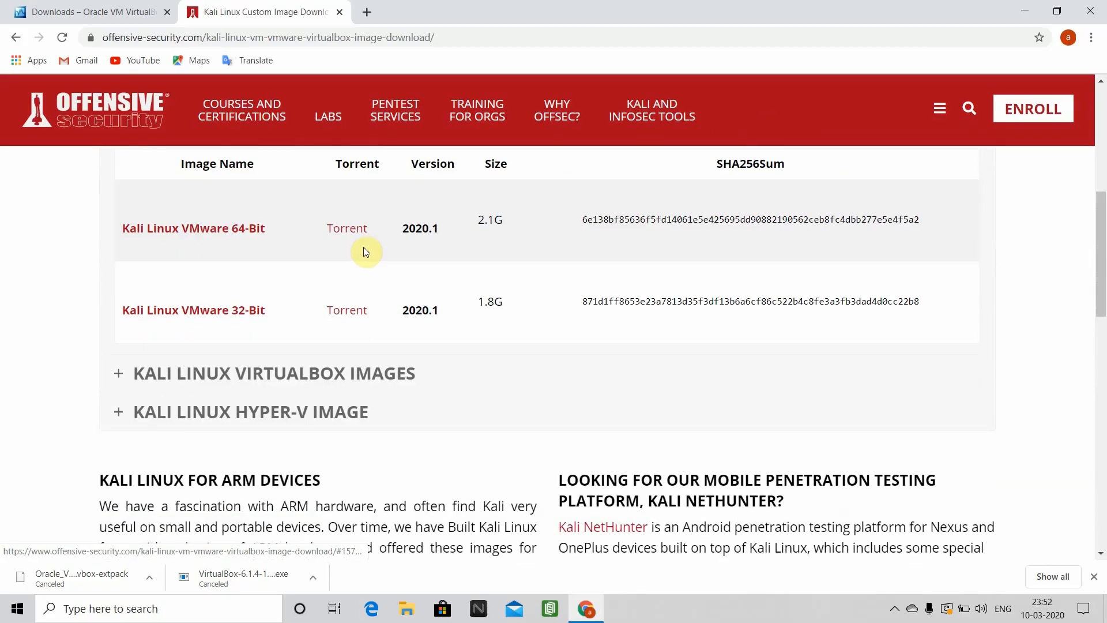
scroll(323, 343, up, 3)
scroll(271, 346, down, 3)
click(313, 379)
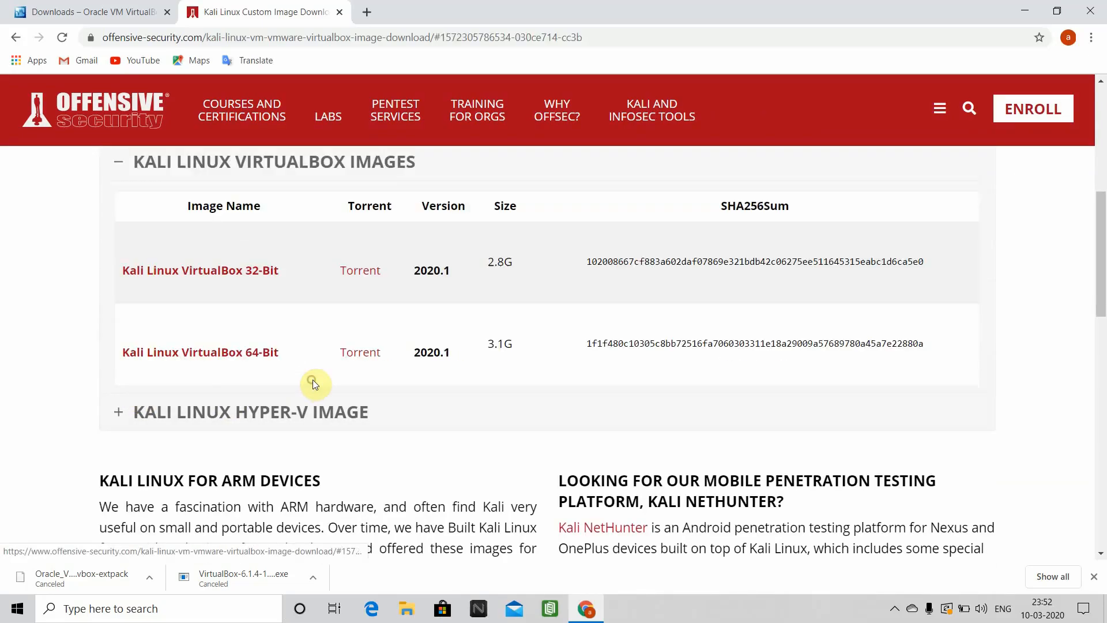
scroll(334, 350, up, 4)
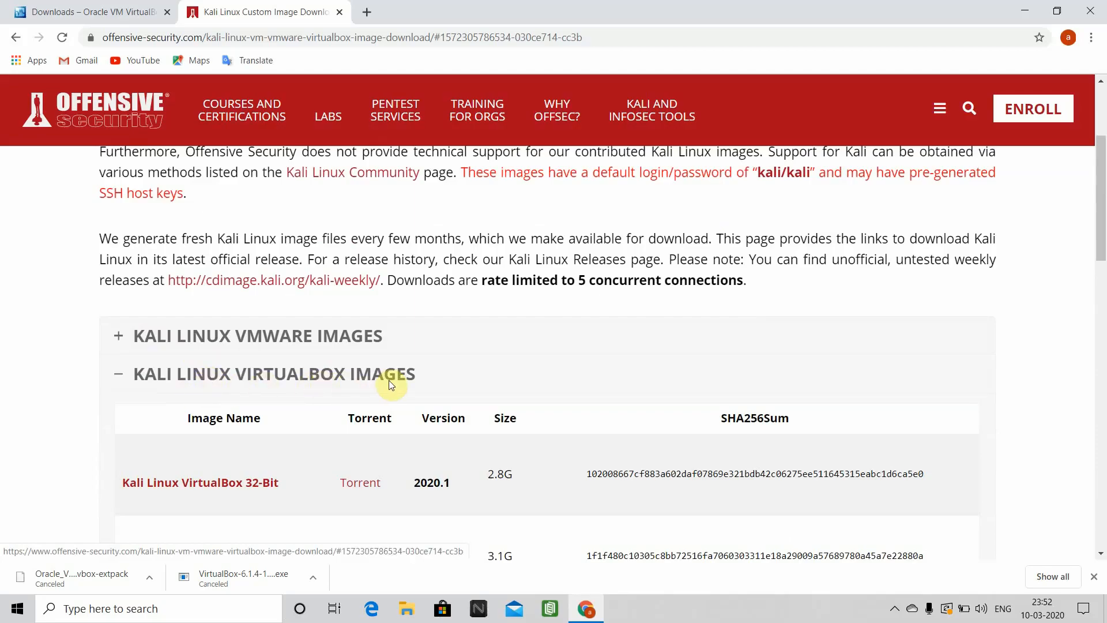
scroll(389, 380, down, 1)
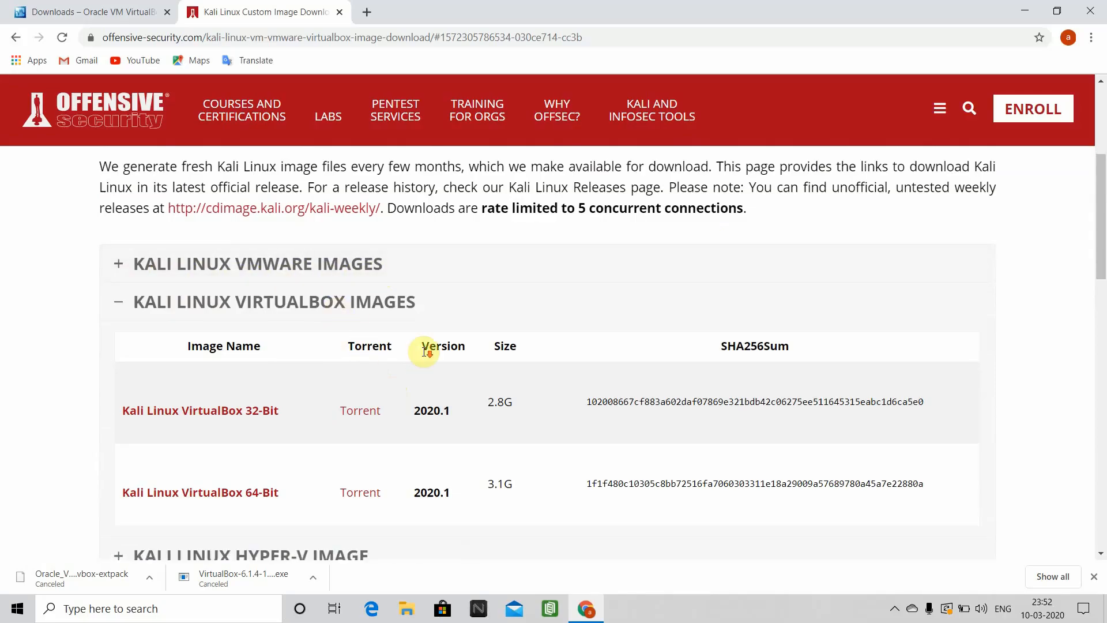
scroll(425, 350, down, 2)
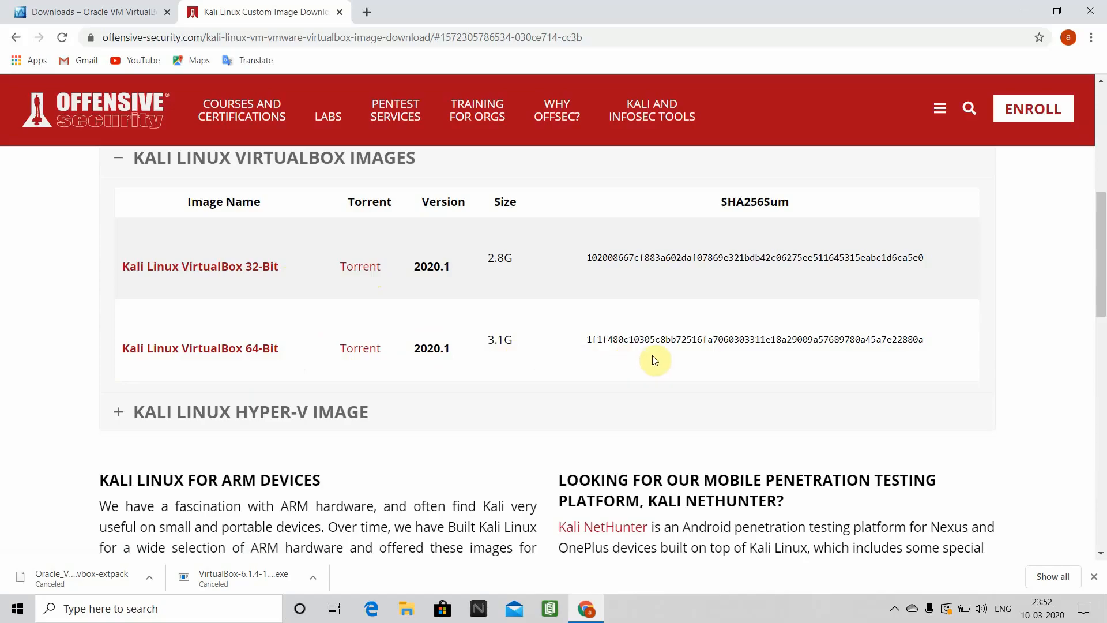
Start downloading the Kali Linux VirtualBox 64-Bit image and cancel the download
click(183, 353)
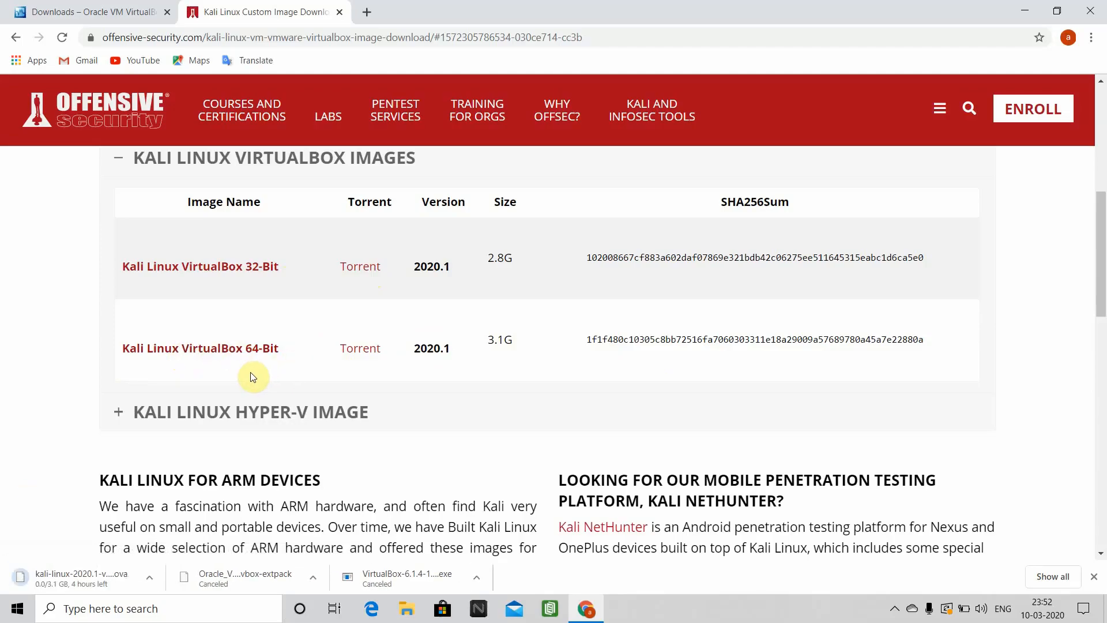
click(150, 584)
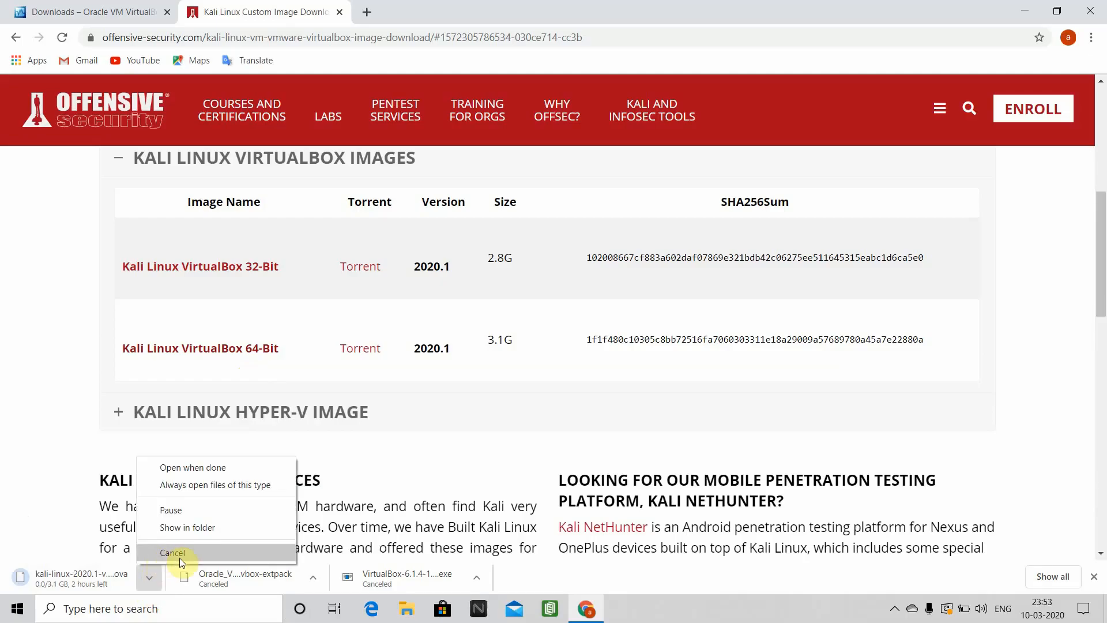
click(179, 557)
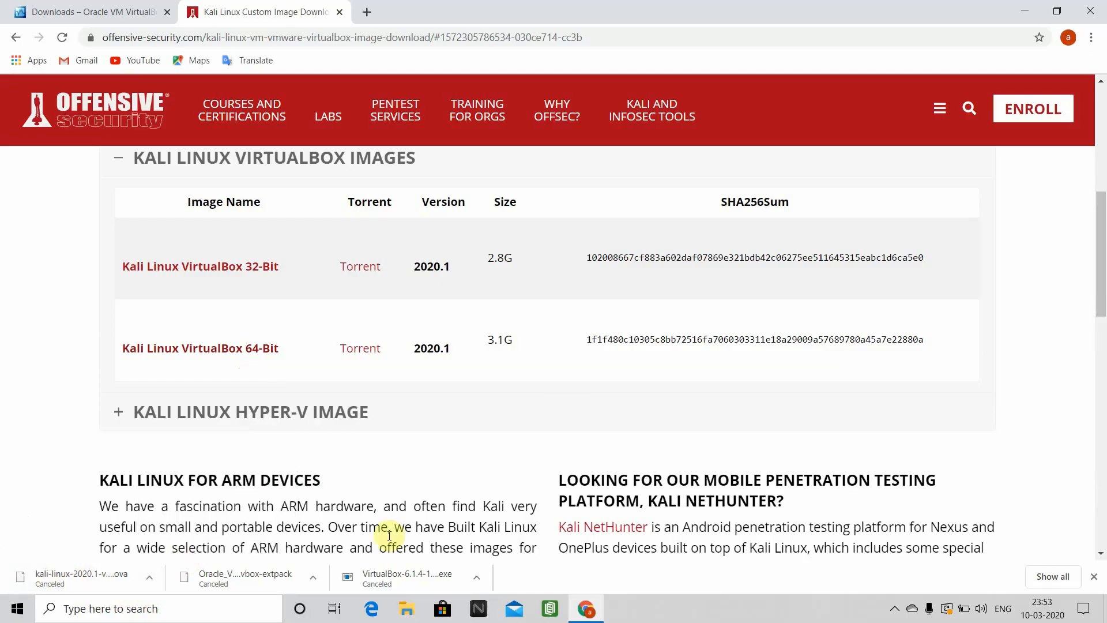
Run the VirtualBox installer from the desktop and accept the default custom setup features, location and options
click(1029, 12)
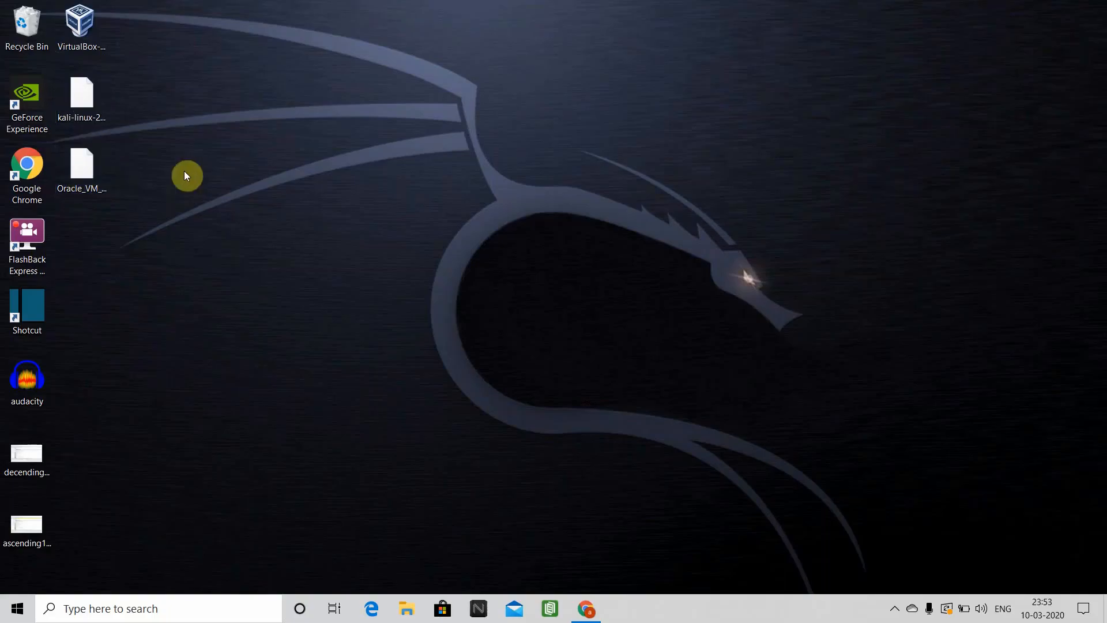
click(80, 25)
double_click(82, 25)
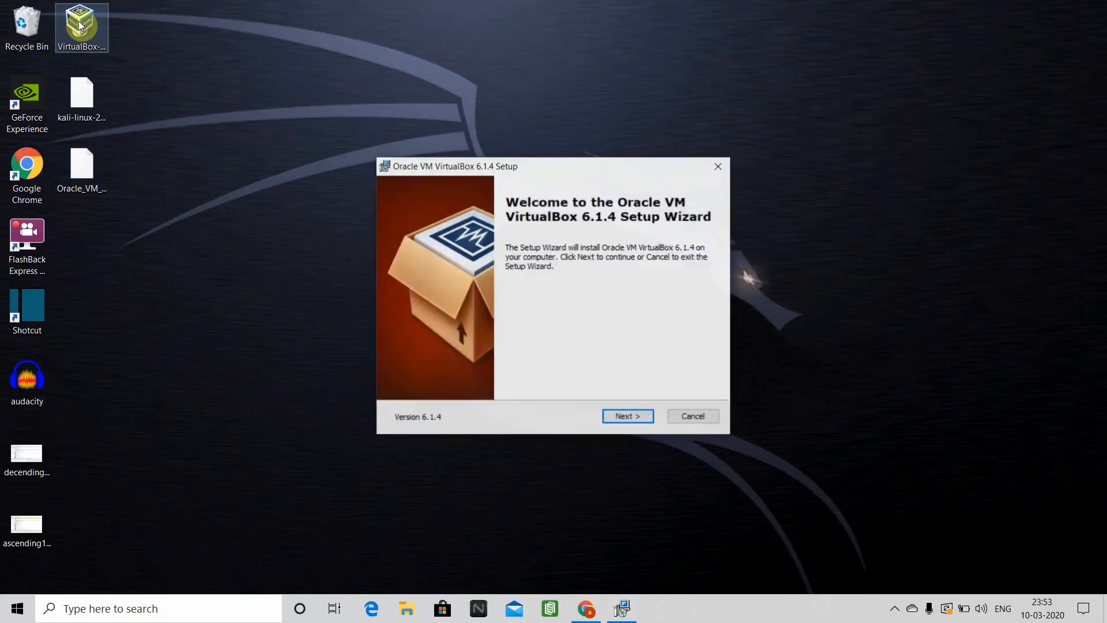
click(645, 415)
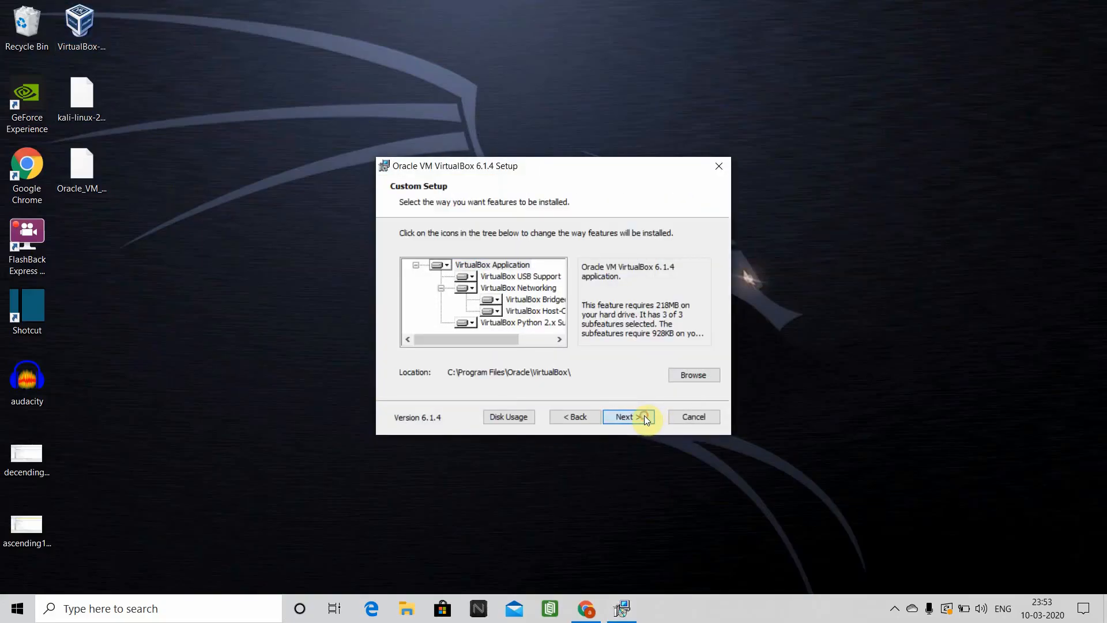
click(644, 415)
click(645, 415)
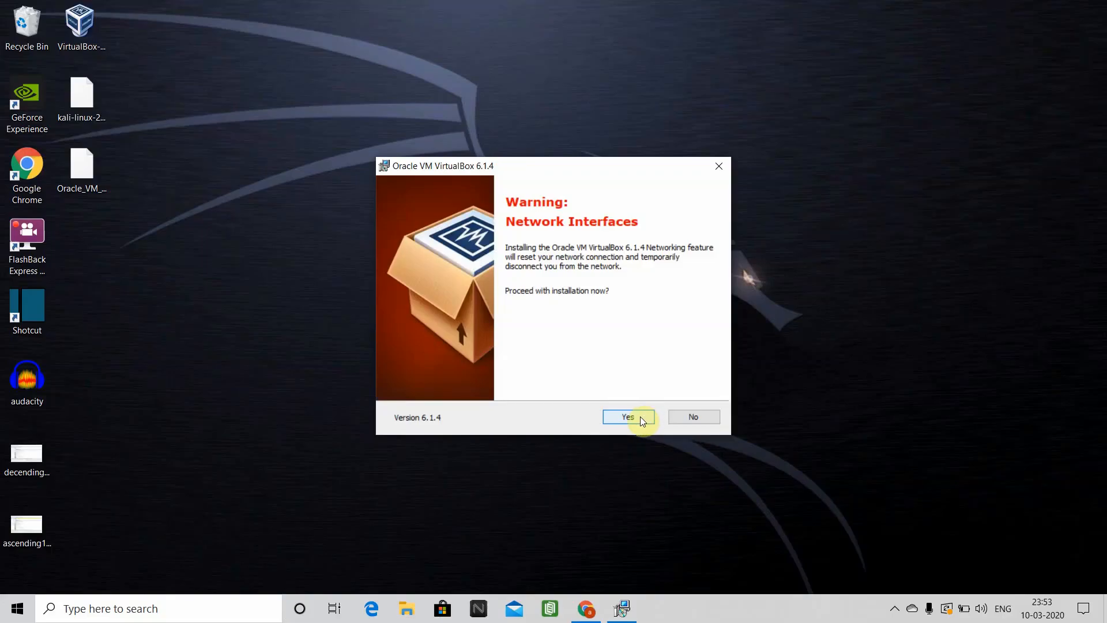
Accept the network interfaces warning, install Oracle VM VirtualBox 6.1.4 and finish setup without starting the program
click(641, 416)
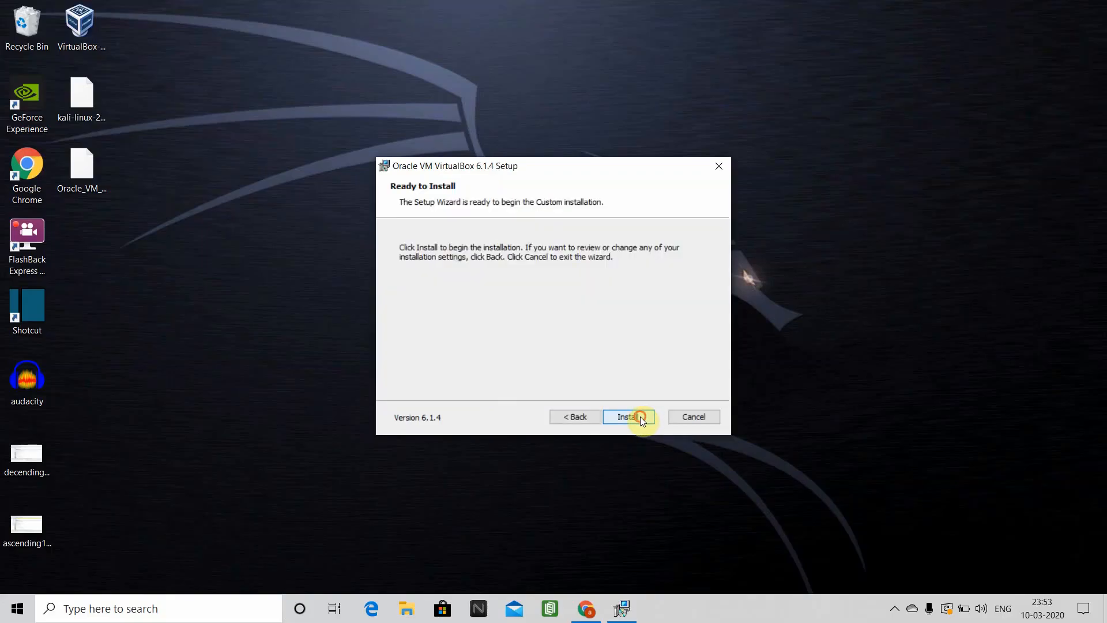
click(641, 417)
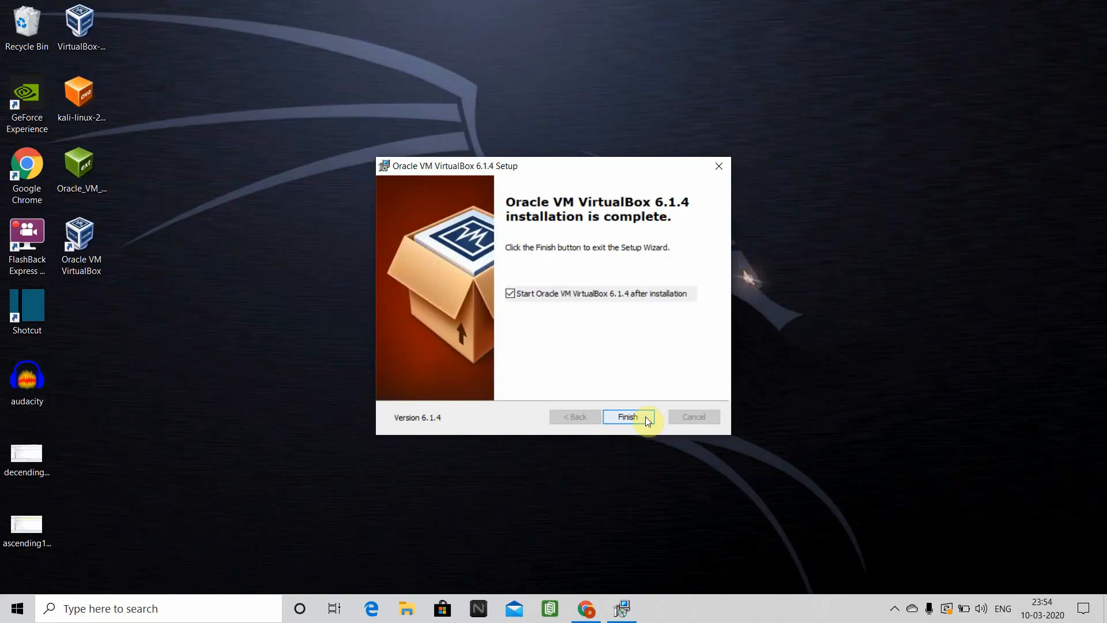
click(511, 294)
click(632, 416)
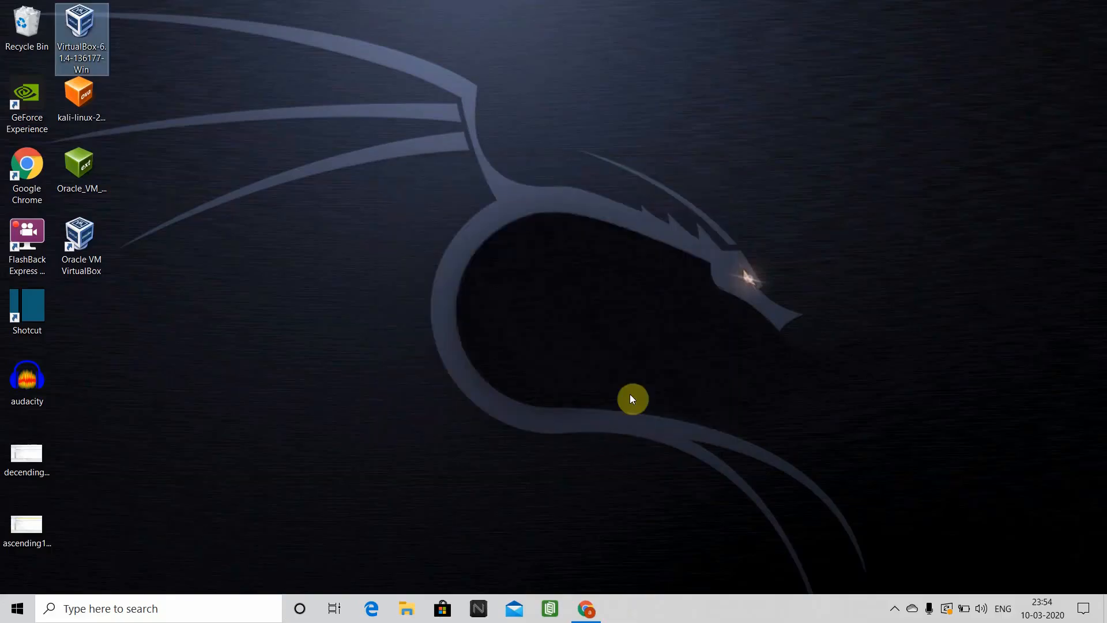
Open Oracle VM VirtualBox Manager, minimise it and open the Extension Pack file from the desktop
double_click(89, 11)
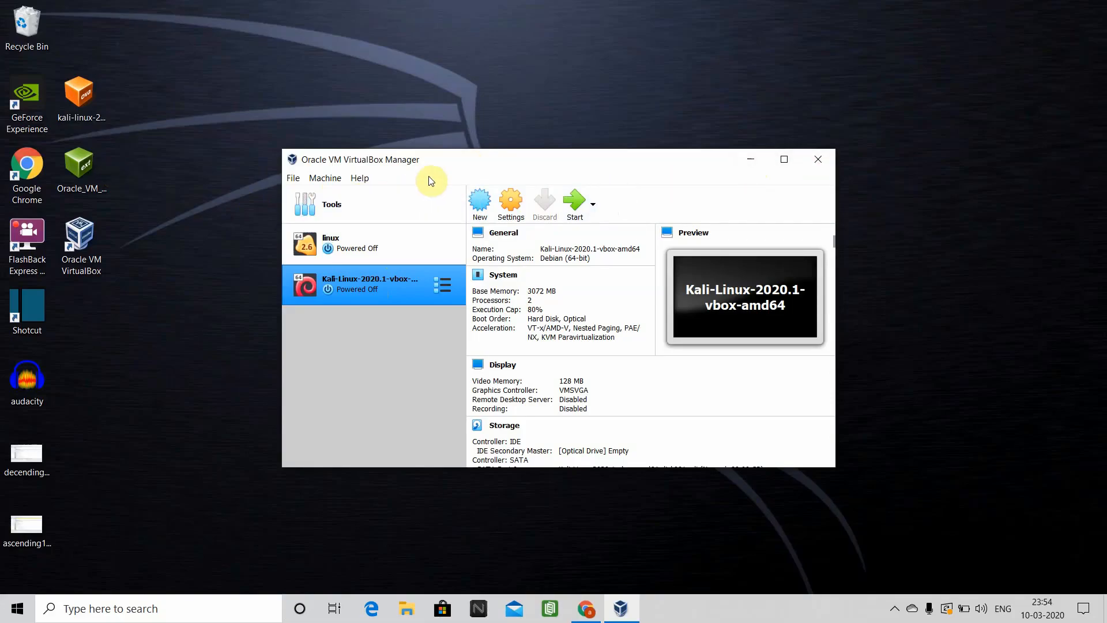
click(759, 165)
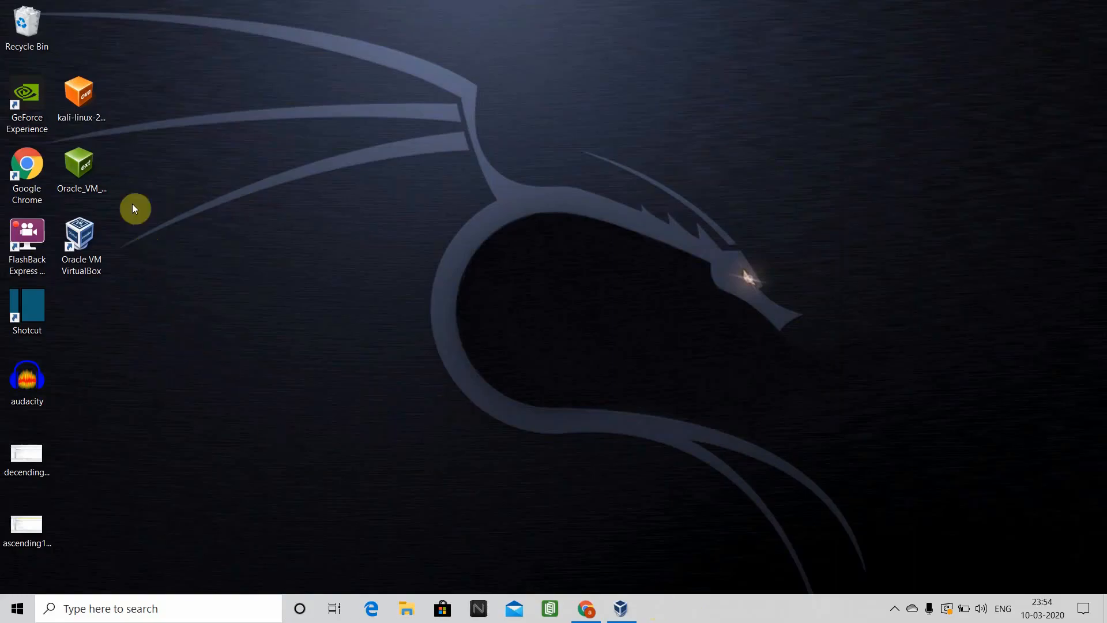
double_click(87, 169)
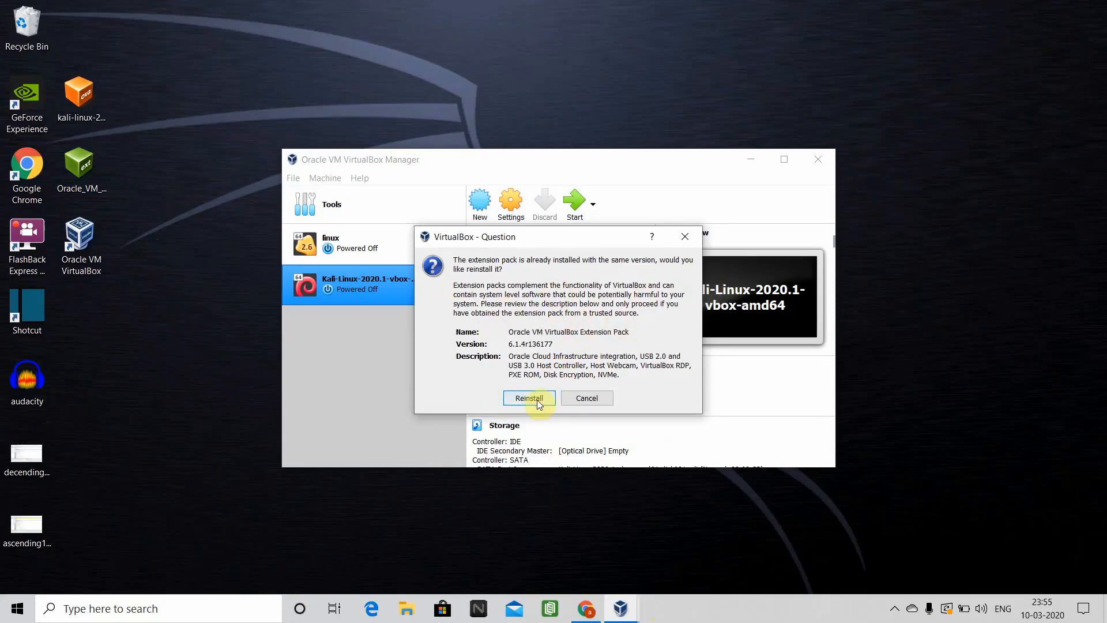
right_click(71, 175)
click(225, 118)
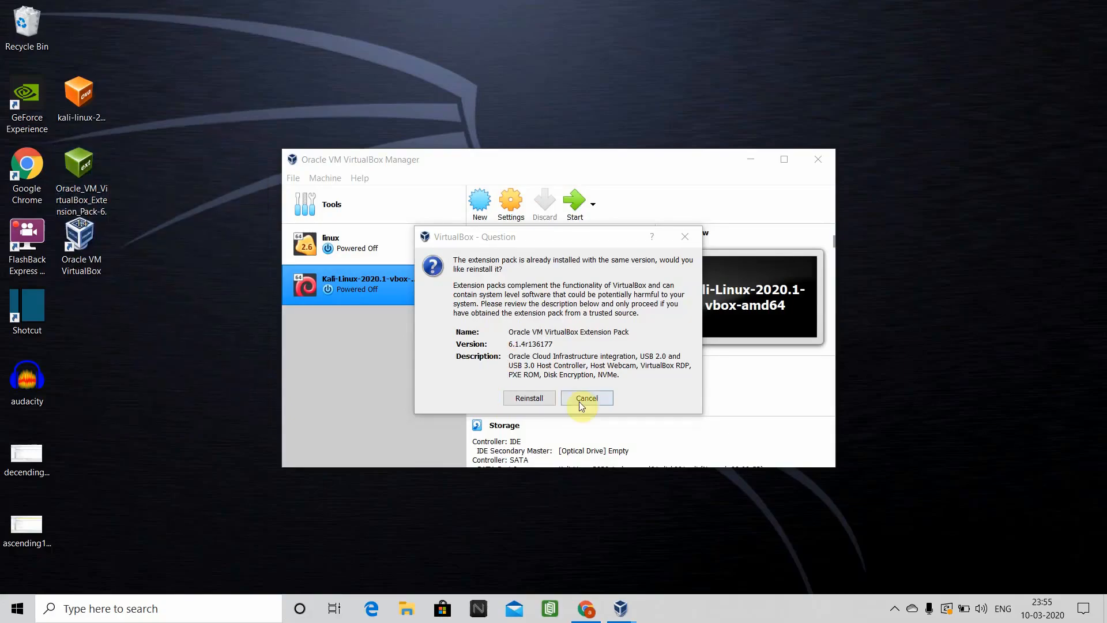
Reinstall the Oracle VM VirtualBox Extension Pack, agreeing to its license
click(530, 398)
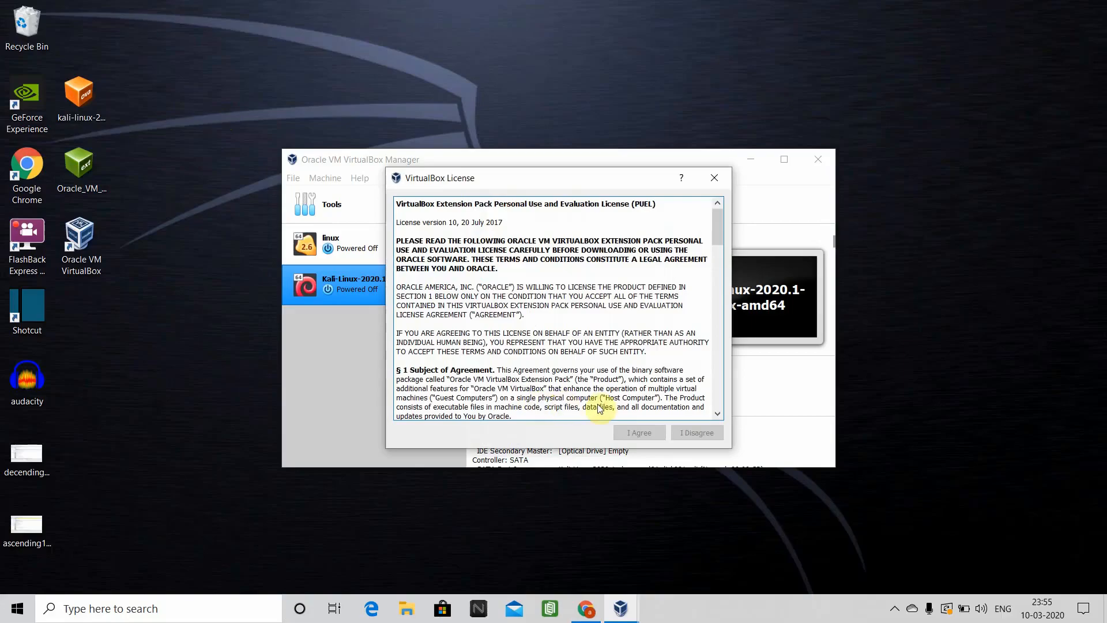
scroll(578, 413, down, 8)
scroll(578, 413, down, 15)
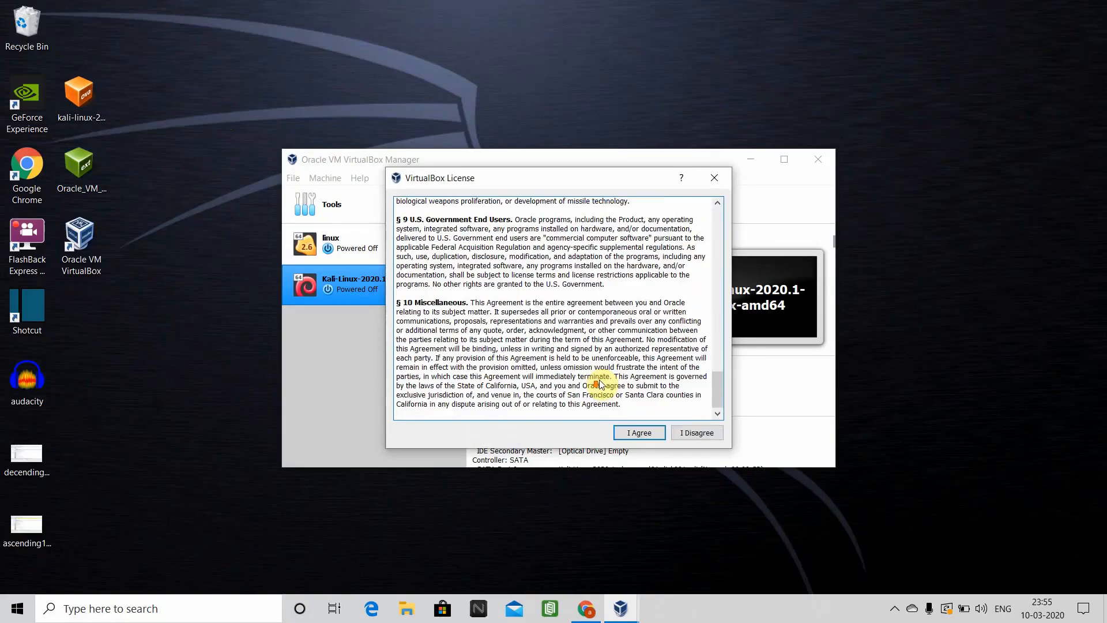
click(634, 433)
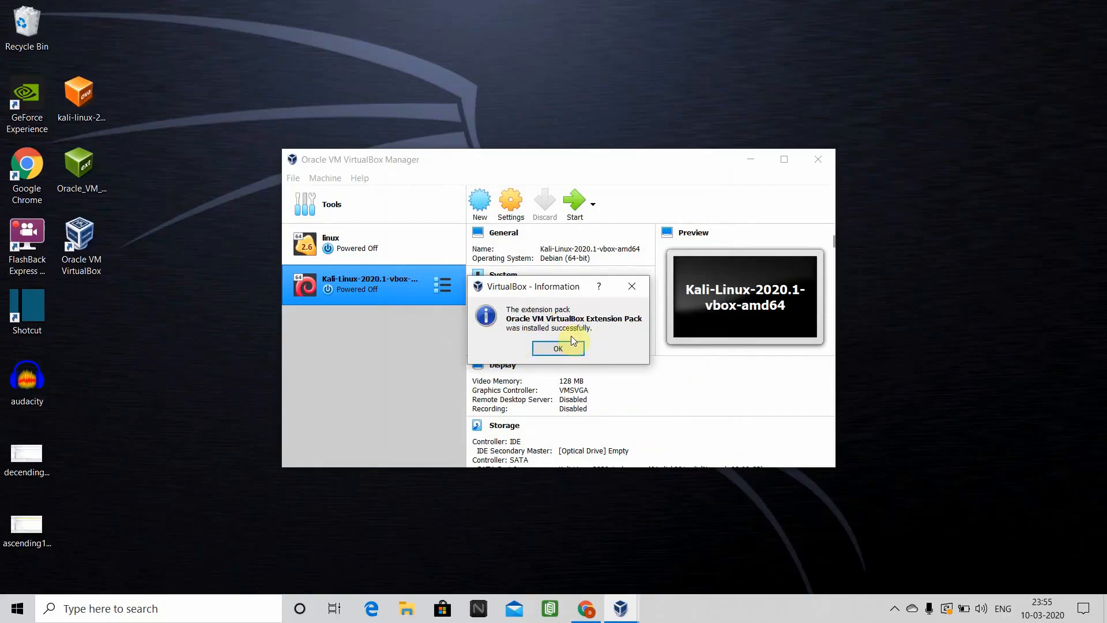
click(560, 347)
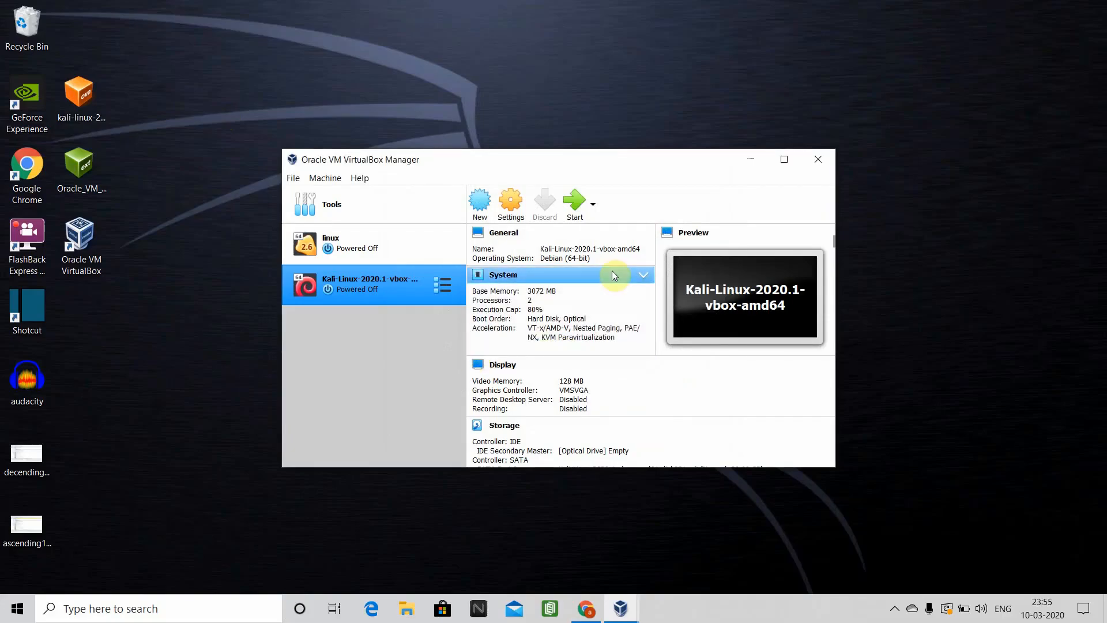
Open the Kali Linux 2020.1 OVA file from the desktop for import and close the software license agreement
click(751, 160)
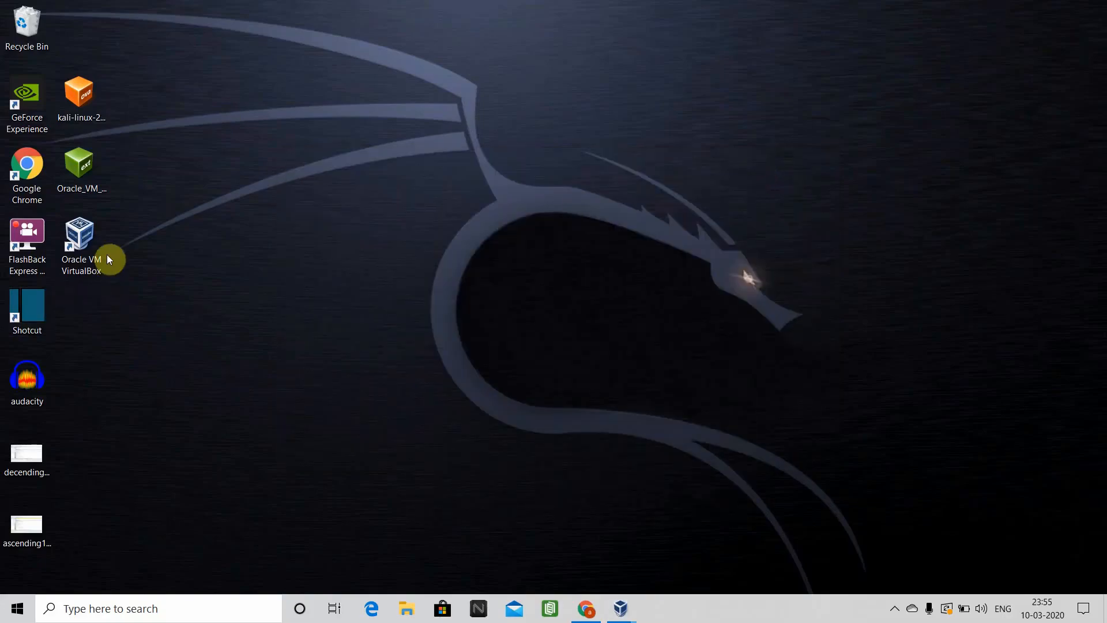
double_click(88, 97)
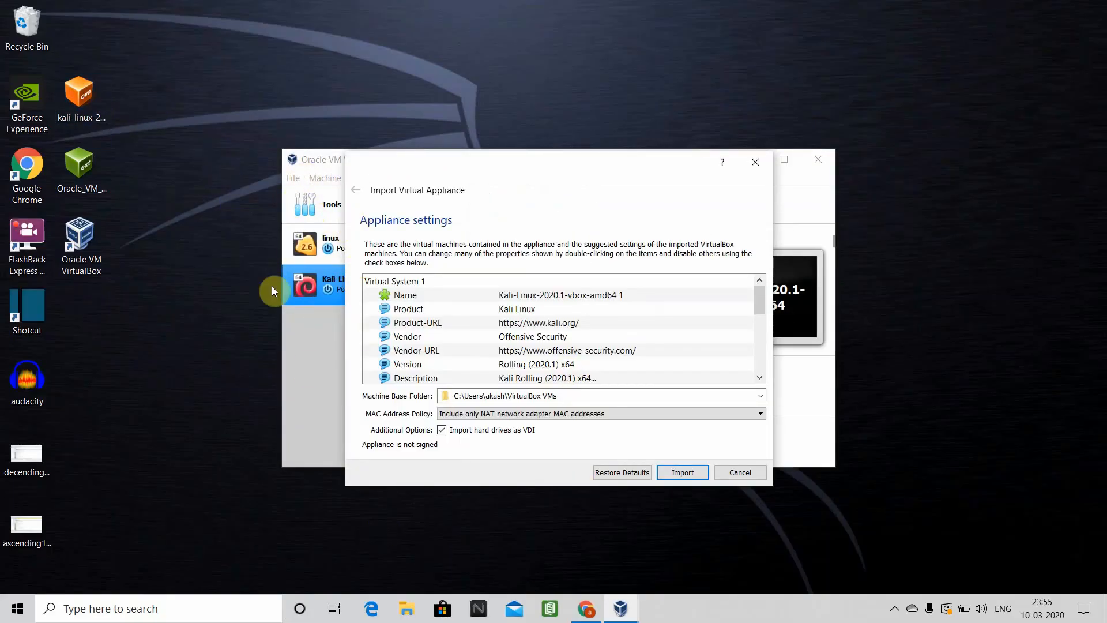
click(84, 102)
click(692, 472)
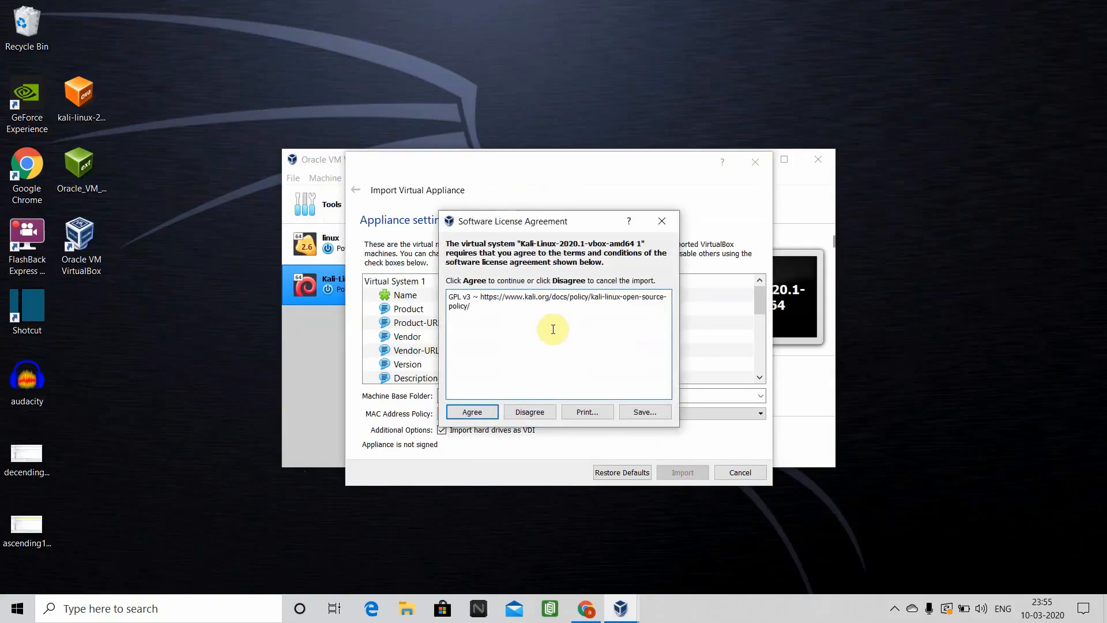
click(662, 221)
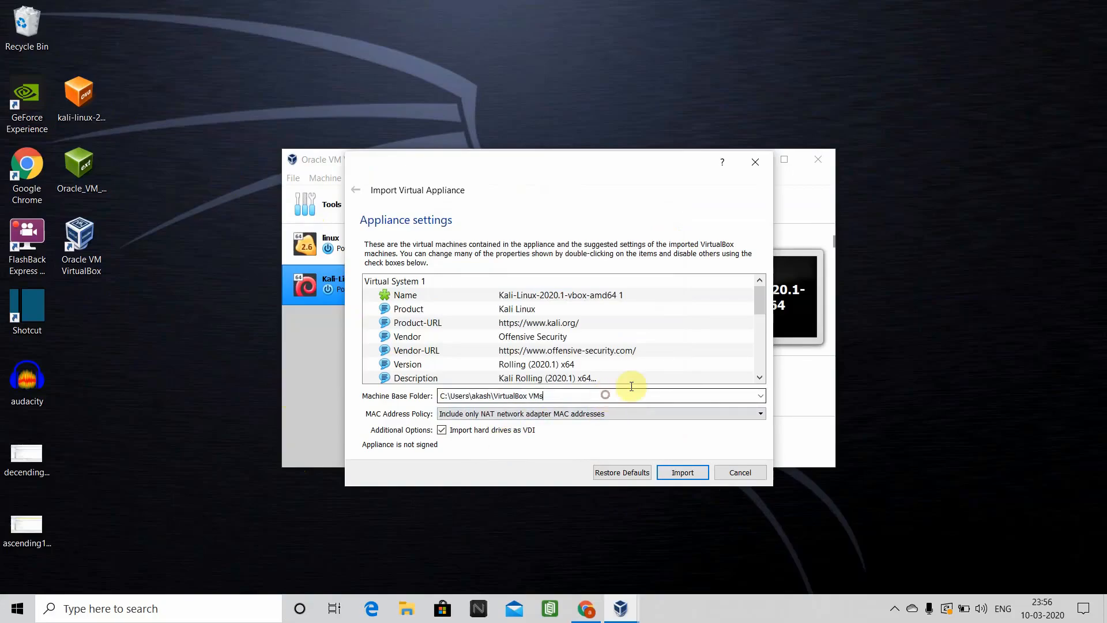
Set the appliance's machine base folder to the New Volume (A:) drive
click(761, 398)
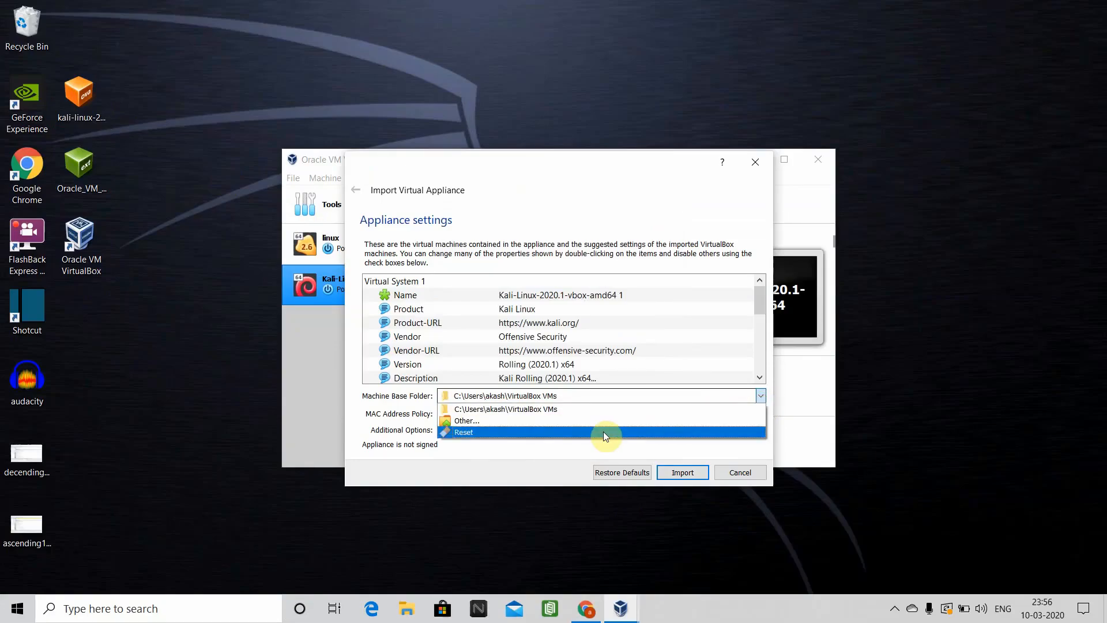
click(571, 421)
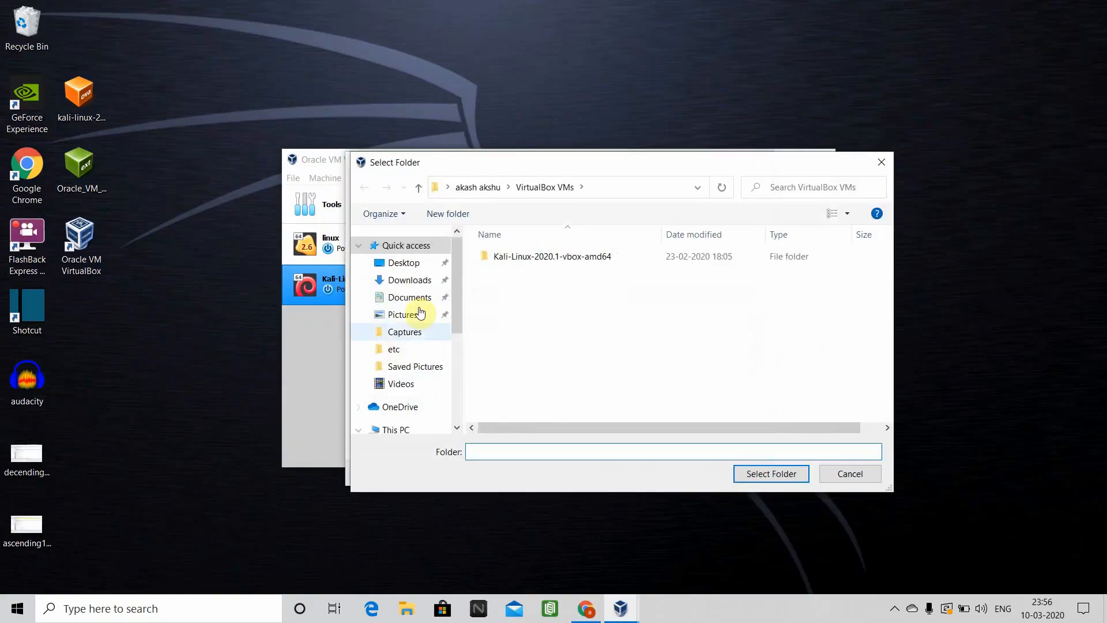
scroll(421, 427, down, 4)
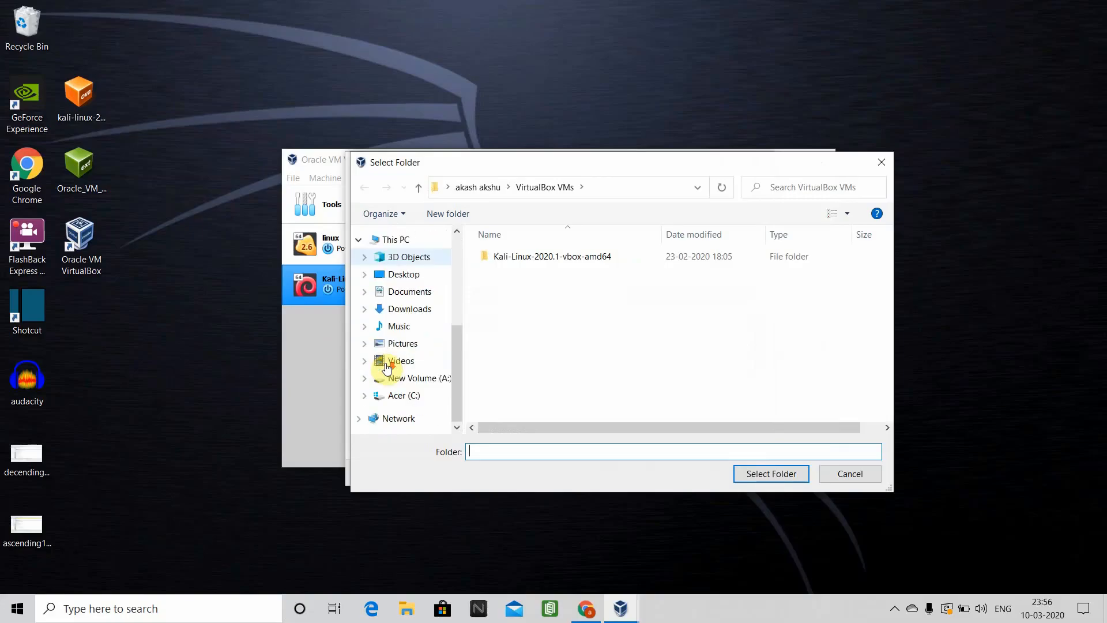
click(405, 397)
click(412, 382)
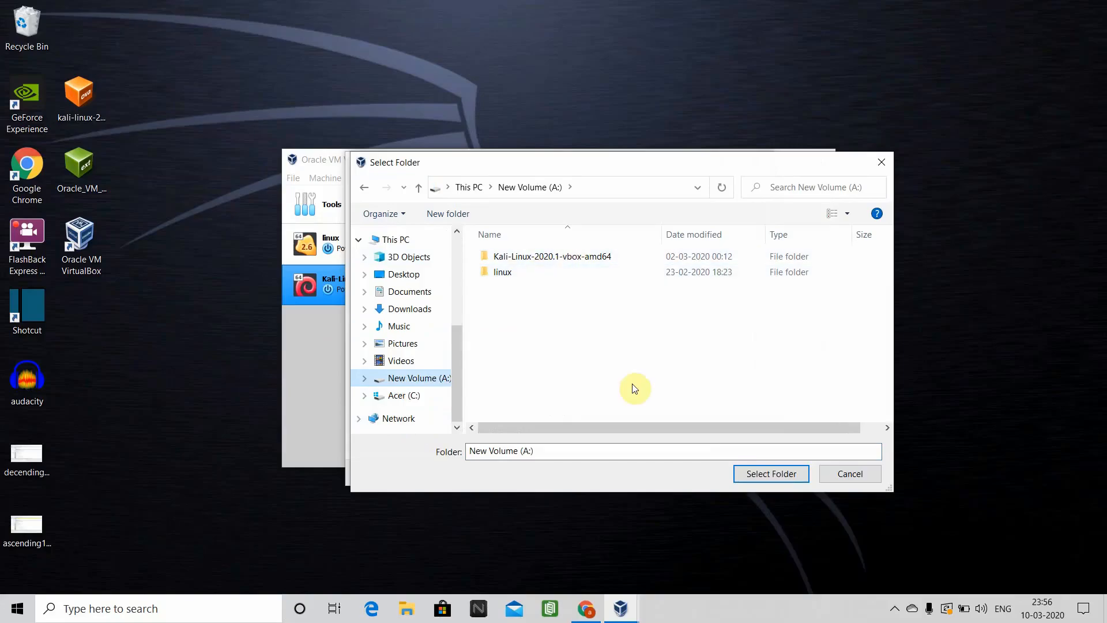
click(766, 475)
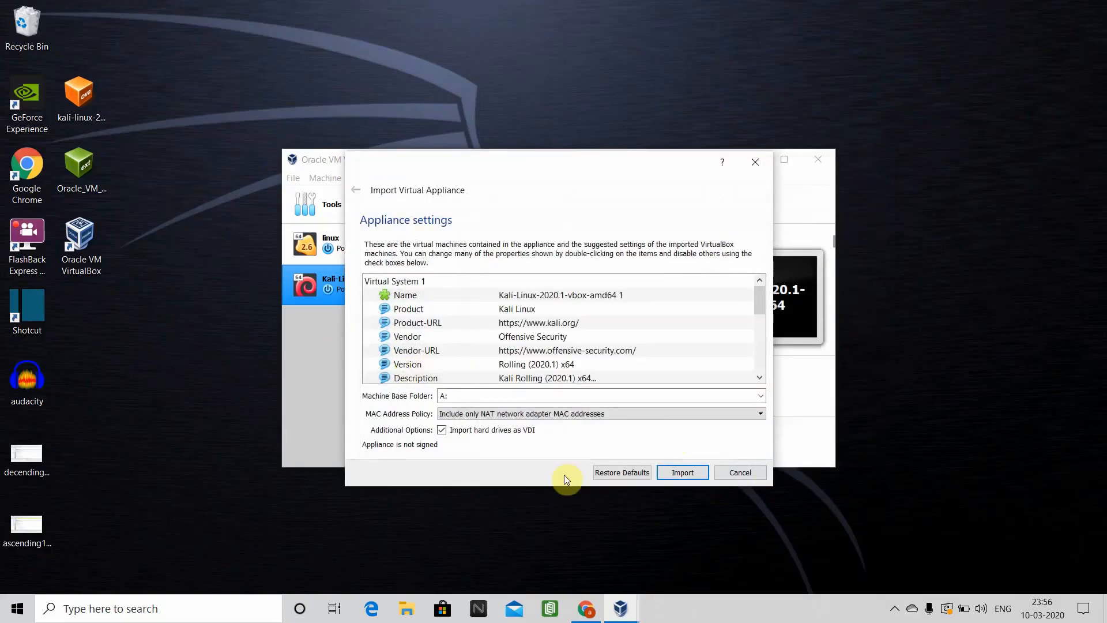
Start importing the Kali Linux appliance, agree to the software license, and cancel the import
click(684, 473)
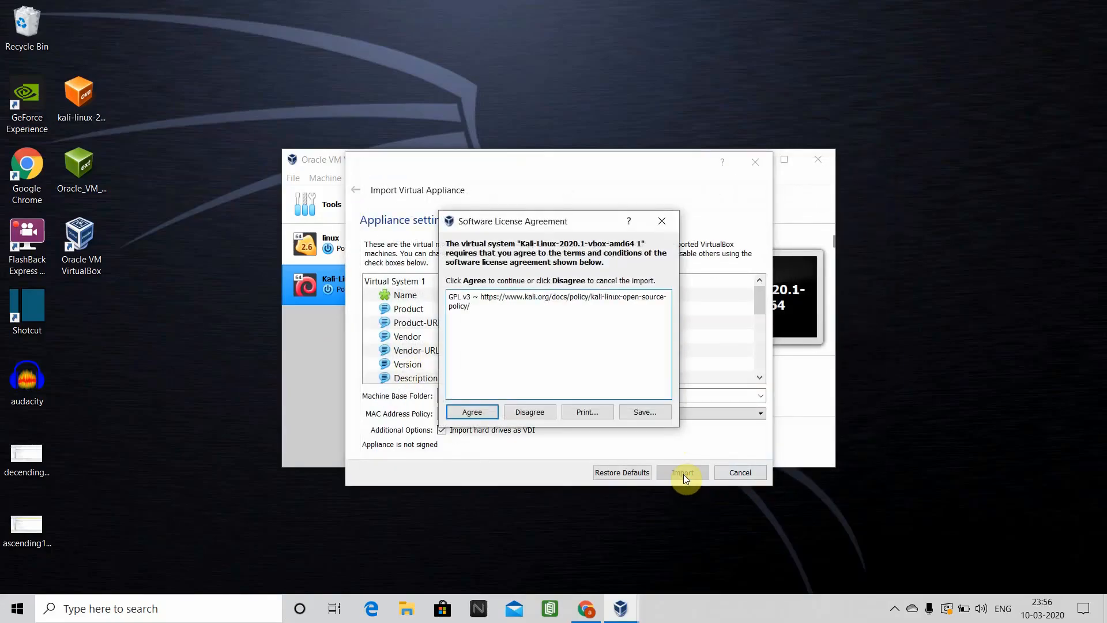
click(458, 414)
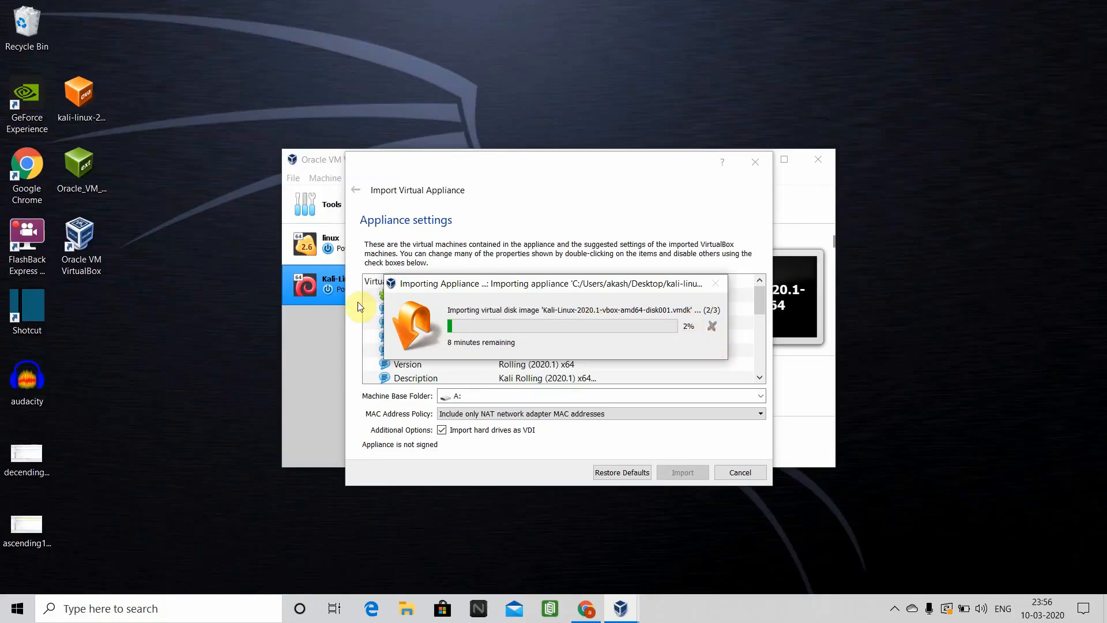
click(715, 326)
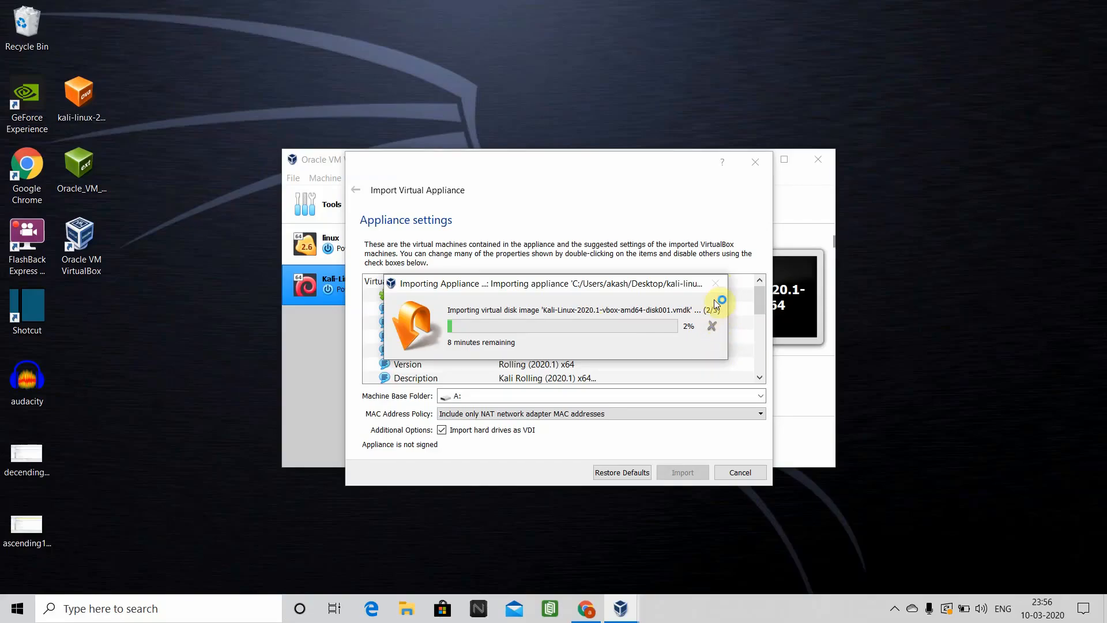
click(760, 169)
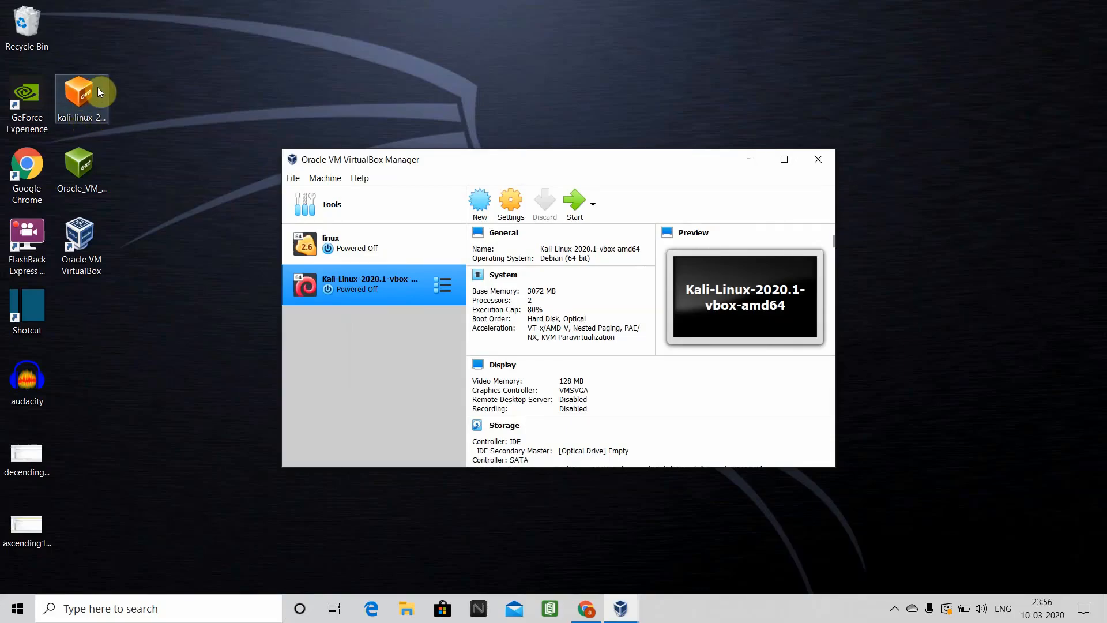
right_click(70, 69)
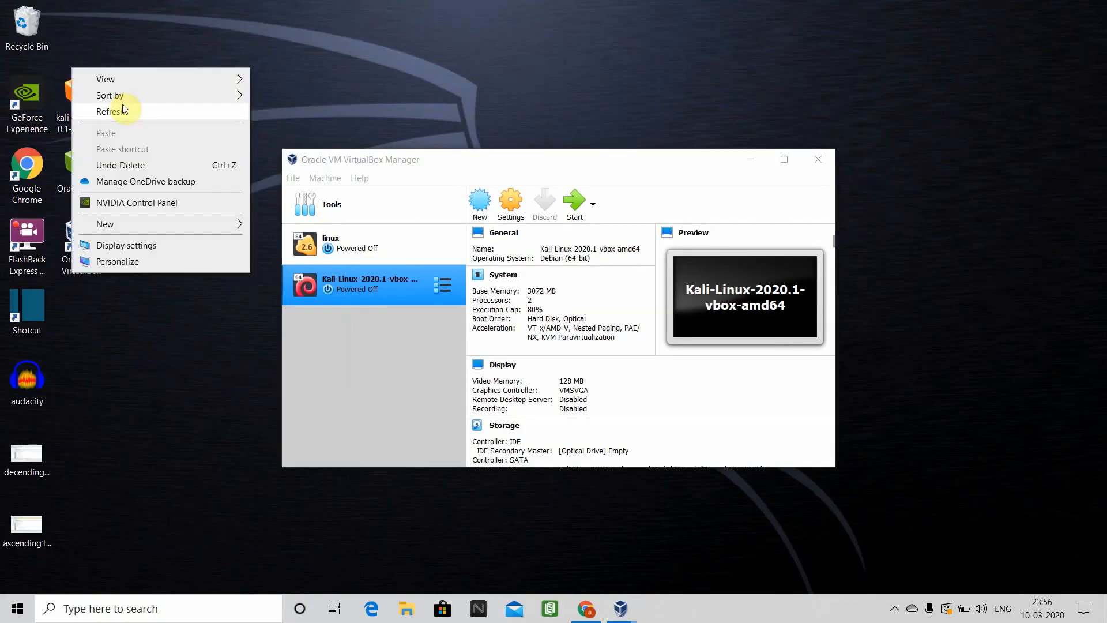
click(405, 31)
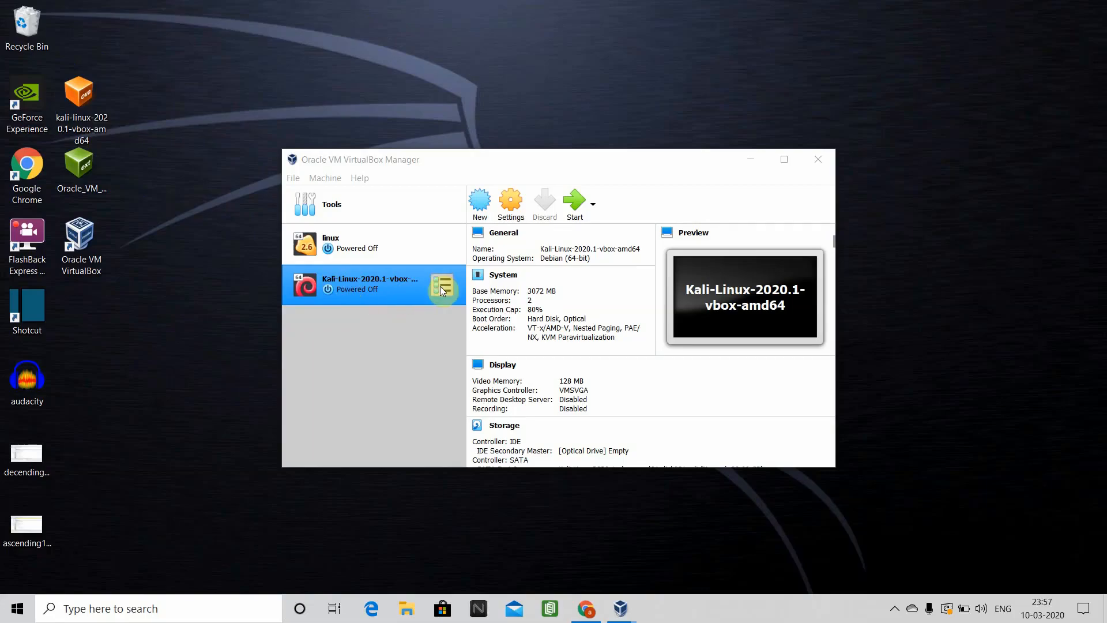
Open the settings of the Kali-Linux-2020.1-vbox-amd64 virtual machine
right_click(410, 284)
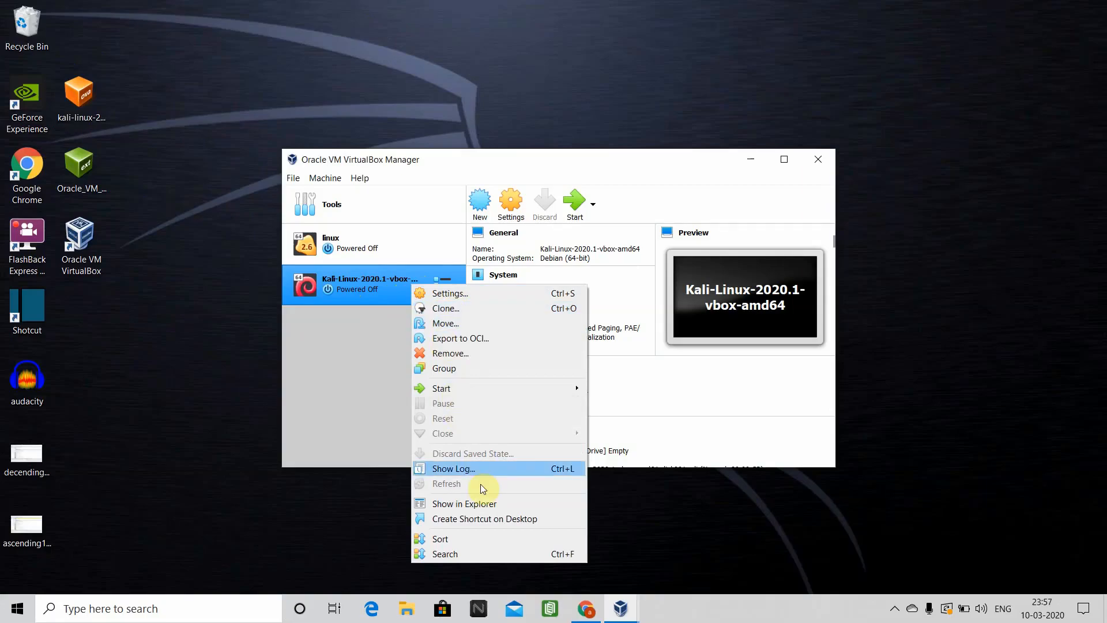
click(449, 292)
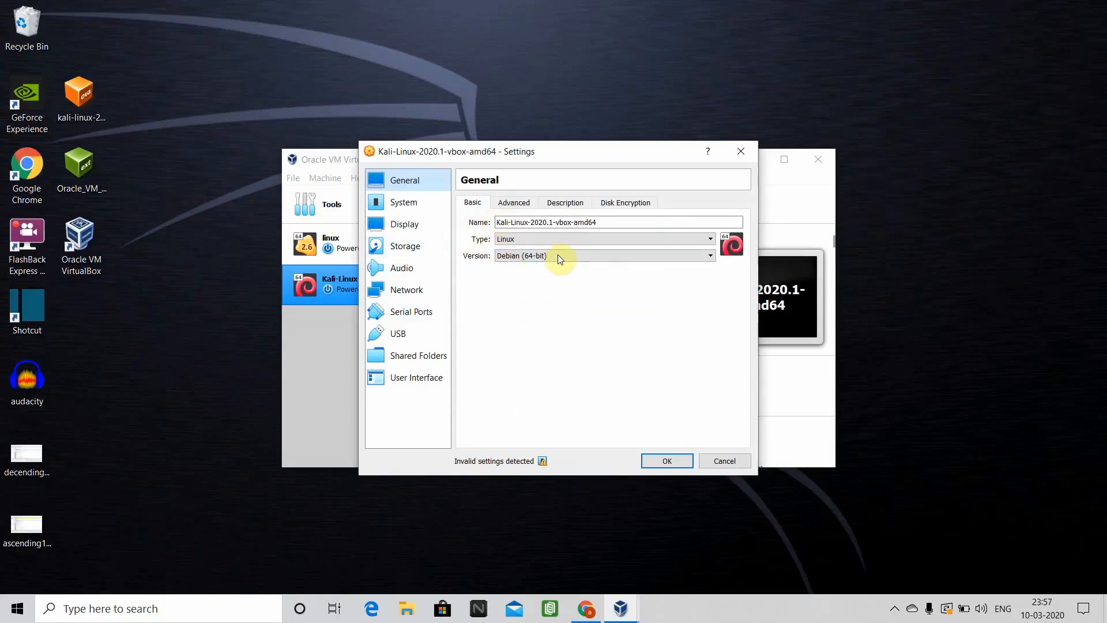
Review the virtual machine's General settings: the advanced options, the default login details in the description, and the disk encryption options
click(513, 203)
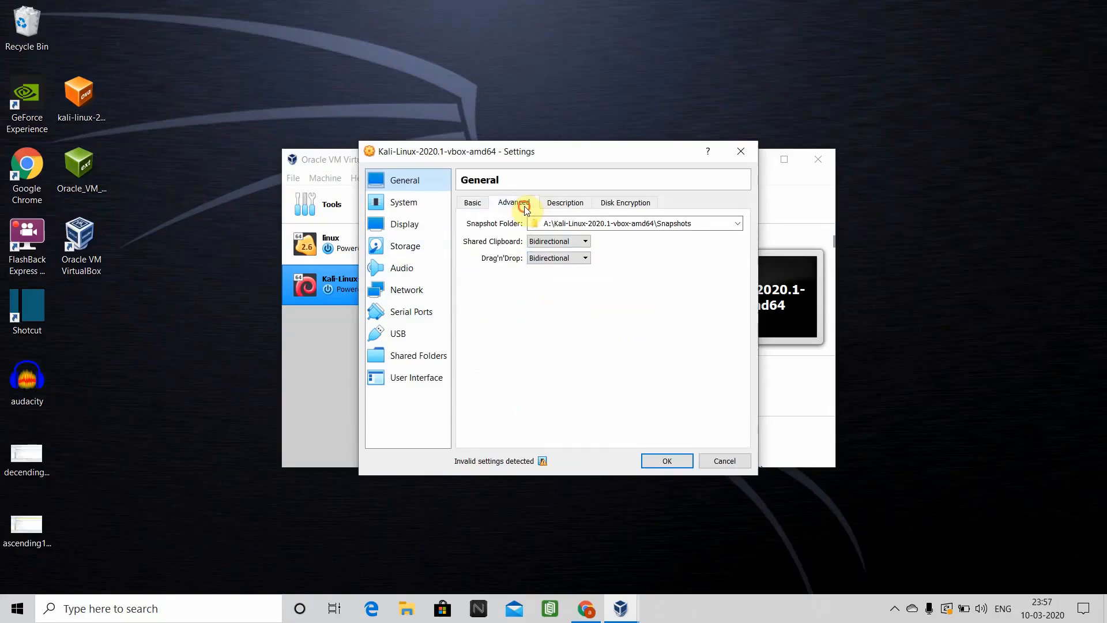
click(557, 205)
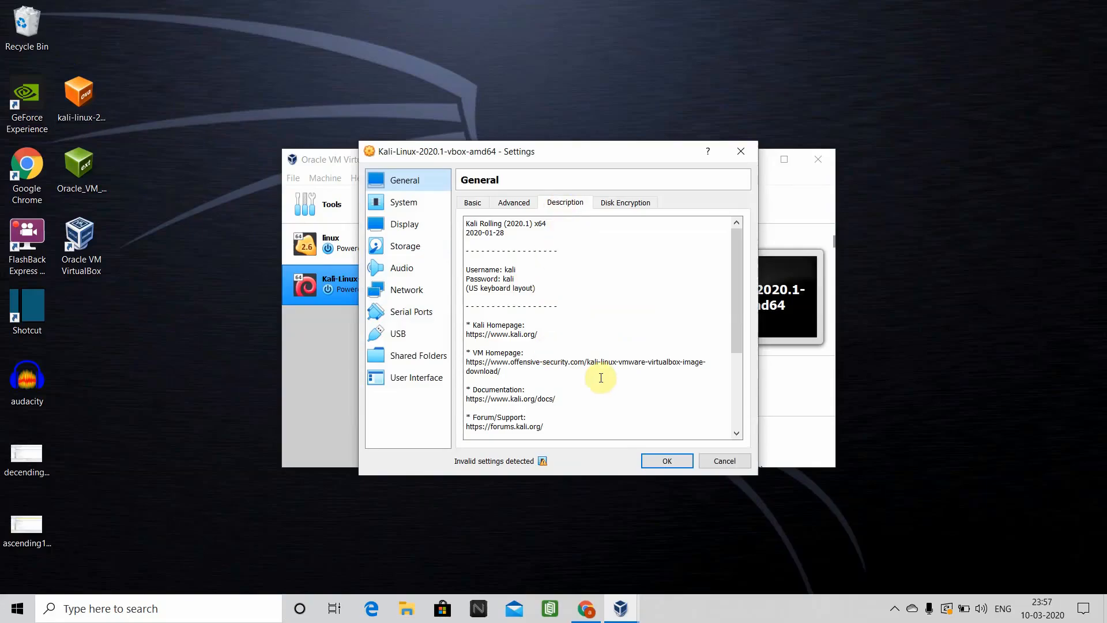
drag(519, 270, 504, 268)
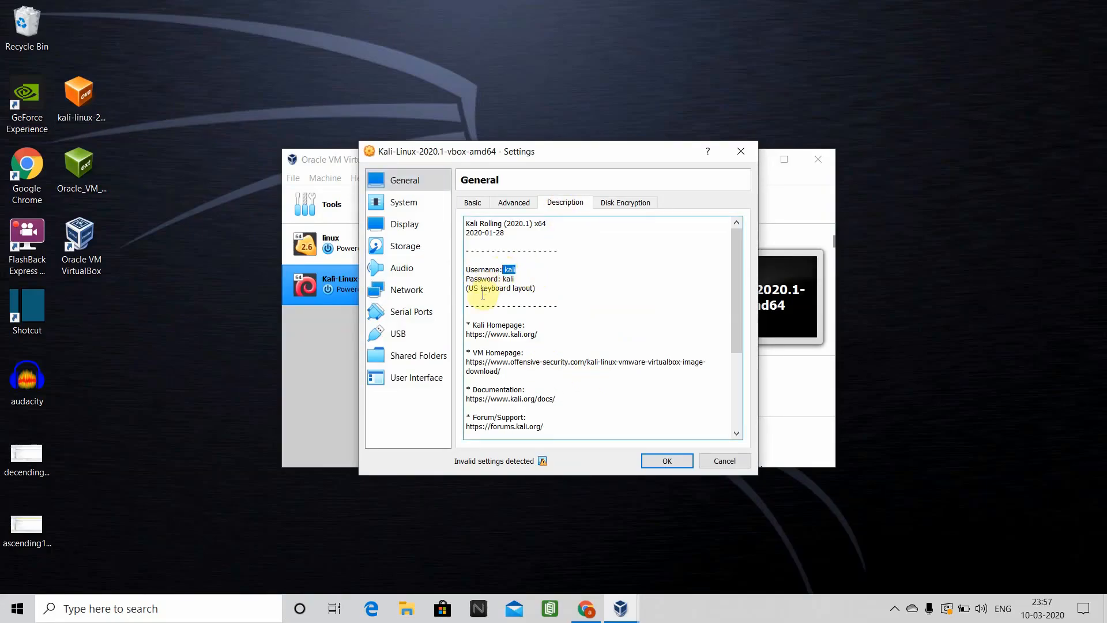
click(518, 270)
mouse_move(517, 271)
mouse_down()
mouse_move(504, 282)
mouse_move(516, 280)
mouse_move(507, 270)
mouse_up()
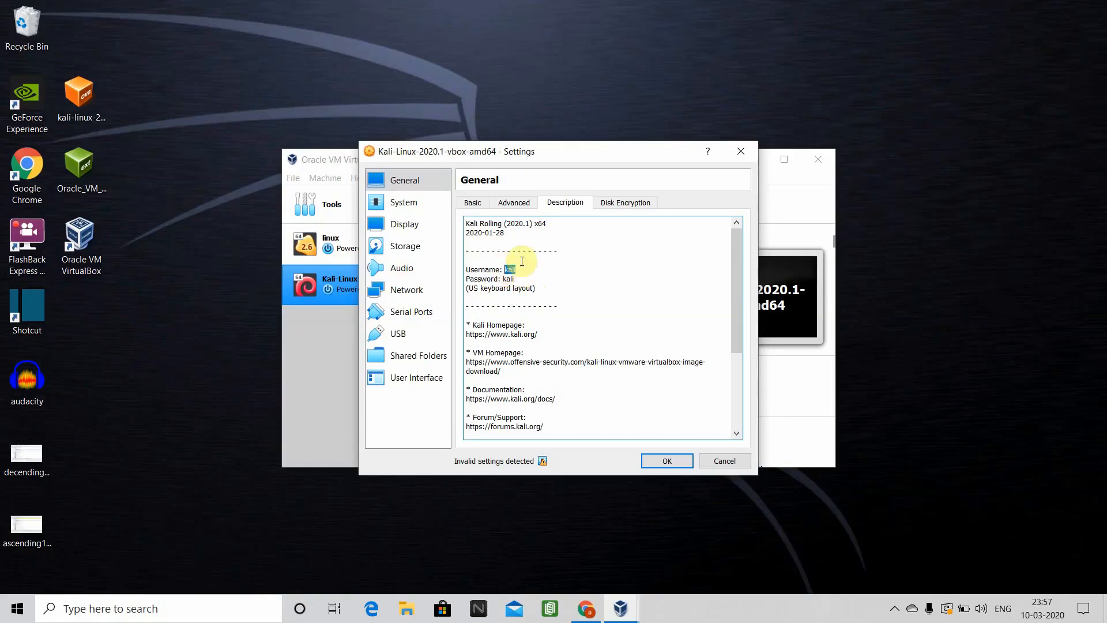
click(610, 203)
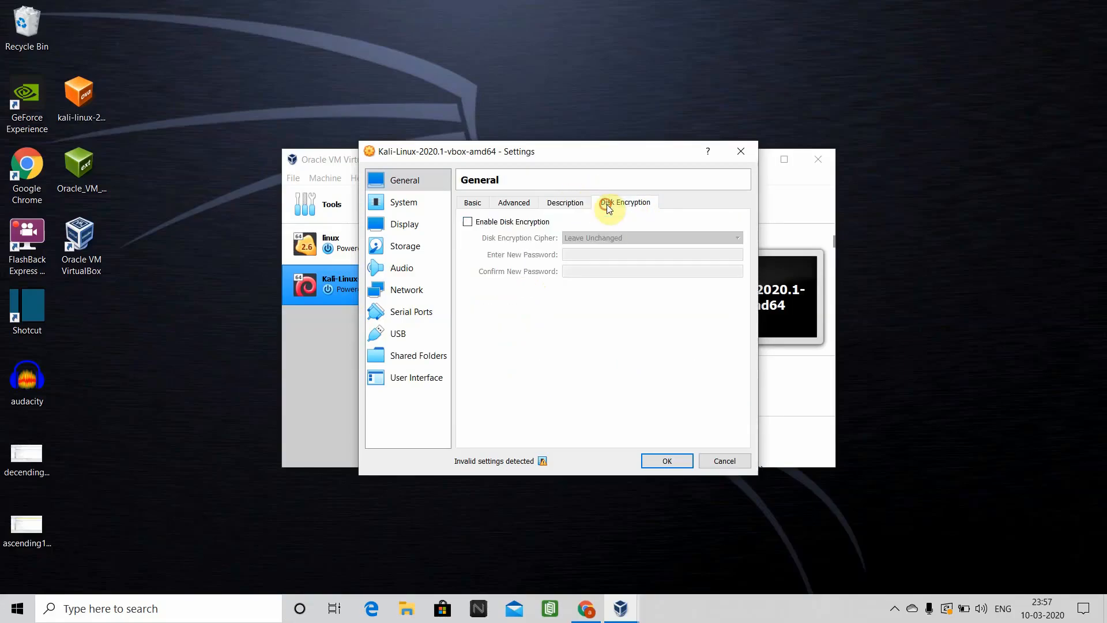
Set the virtual machine's base memory to 3584 MB in the System settings
click(406, 204)
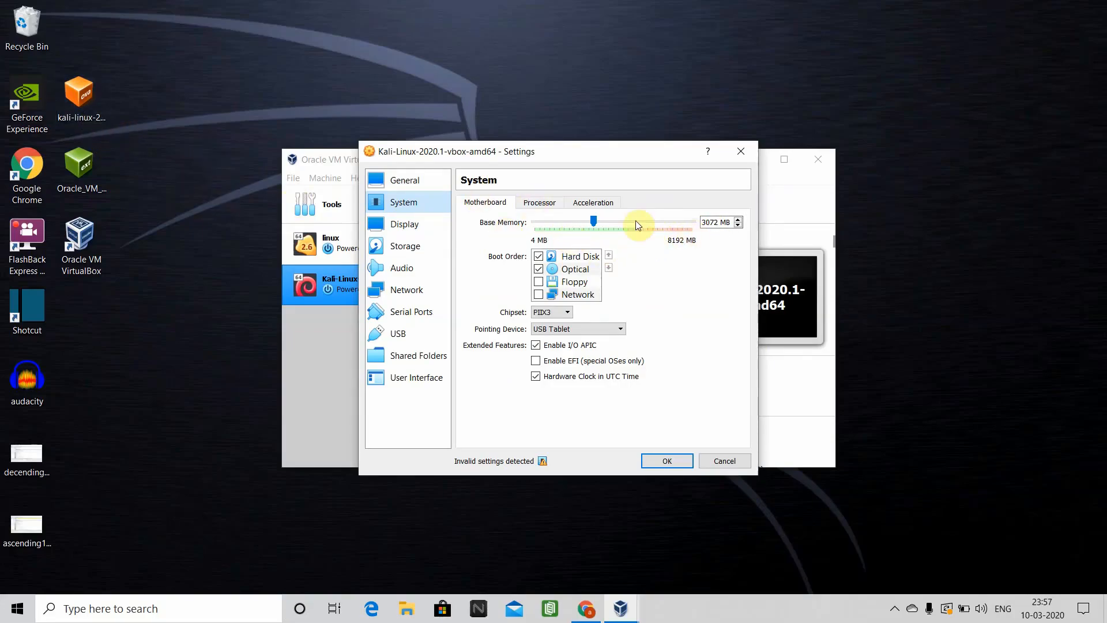
click(609, 224)
click(606, 223)
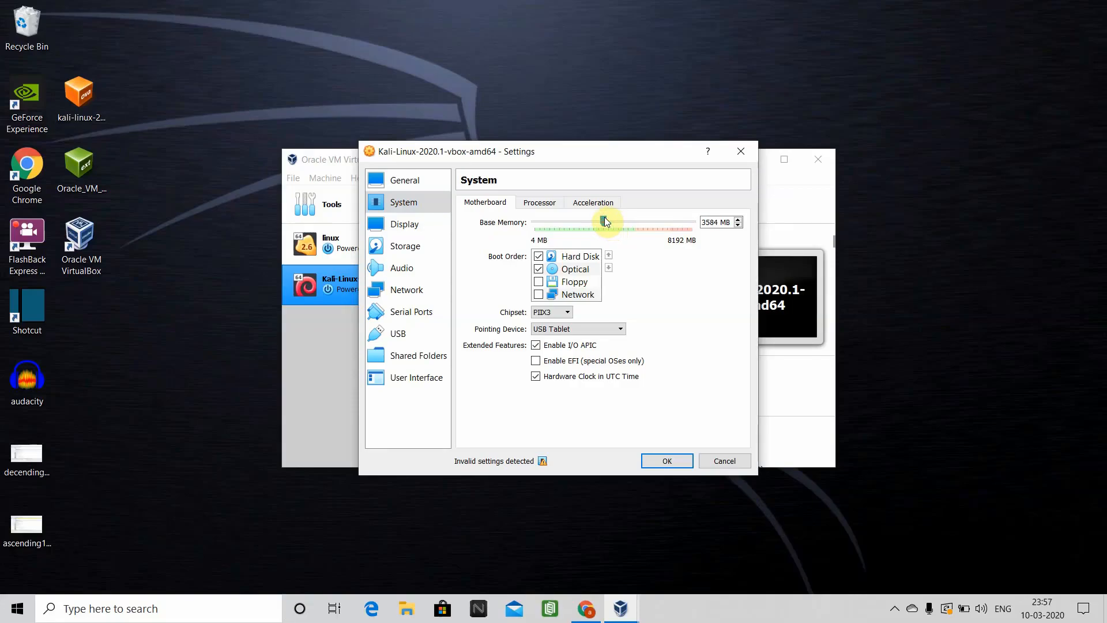
Set the virtual machine's processor count to 3 and recheck the motherboard settings
click(543, 205)
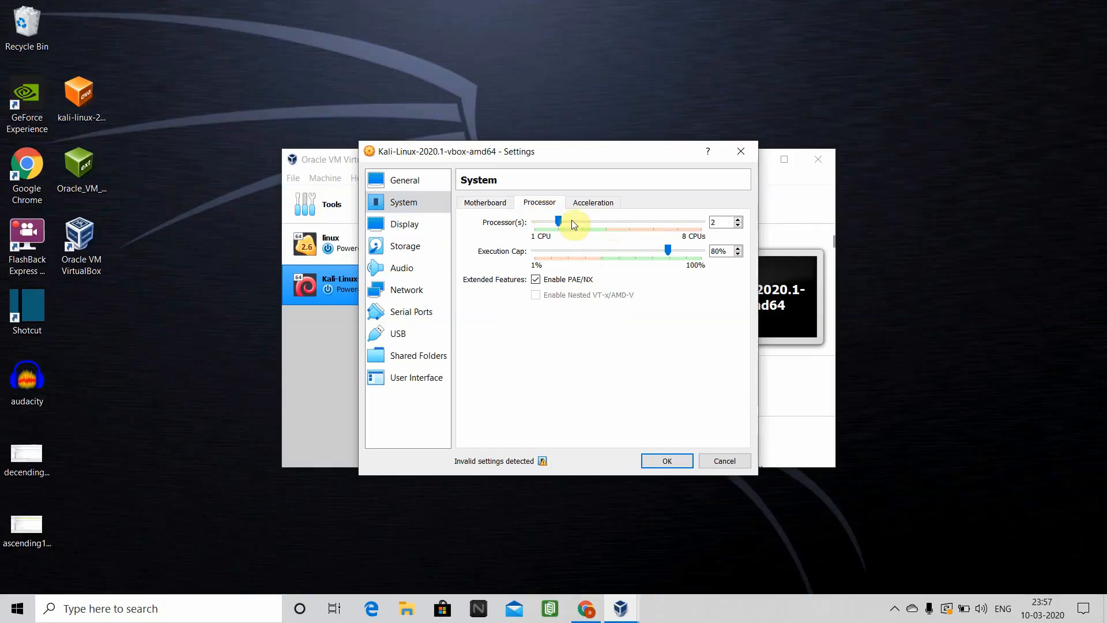
click(574, 223)
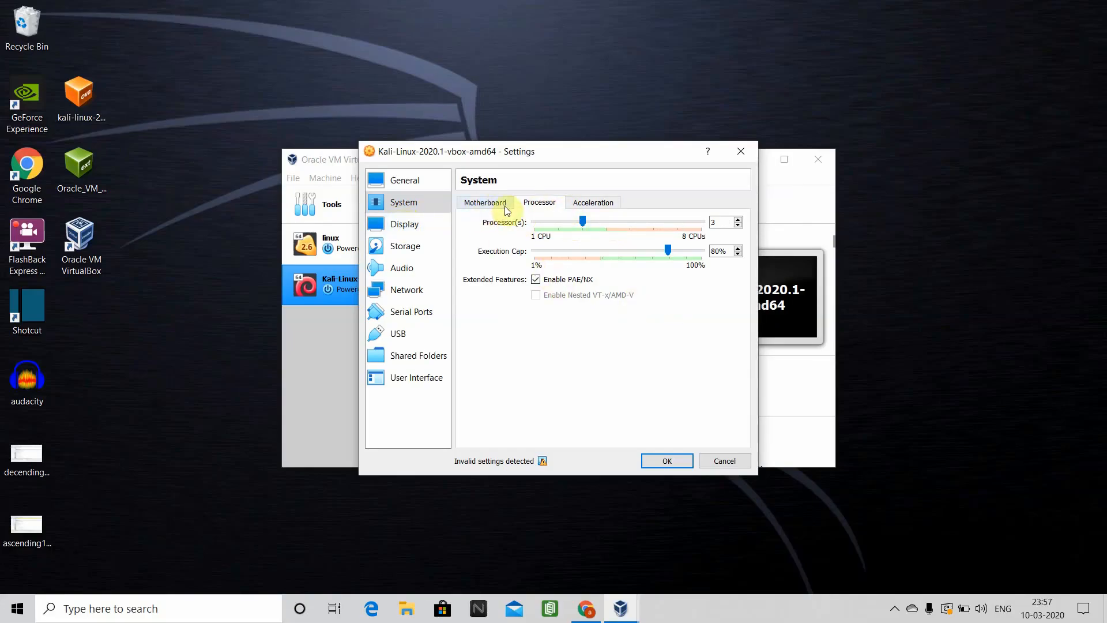
click(505, 209)
click(567, 206)
Review the remaining settings categories from Display through User Interface and save the virtual machine's configuration
click(417, 226)
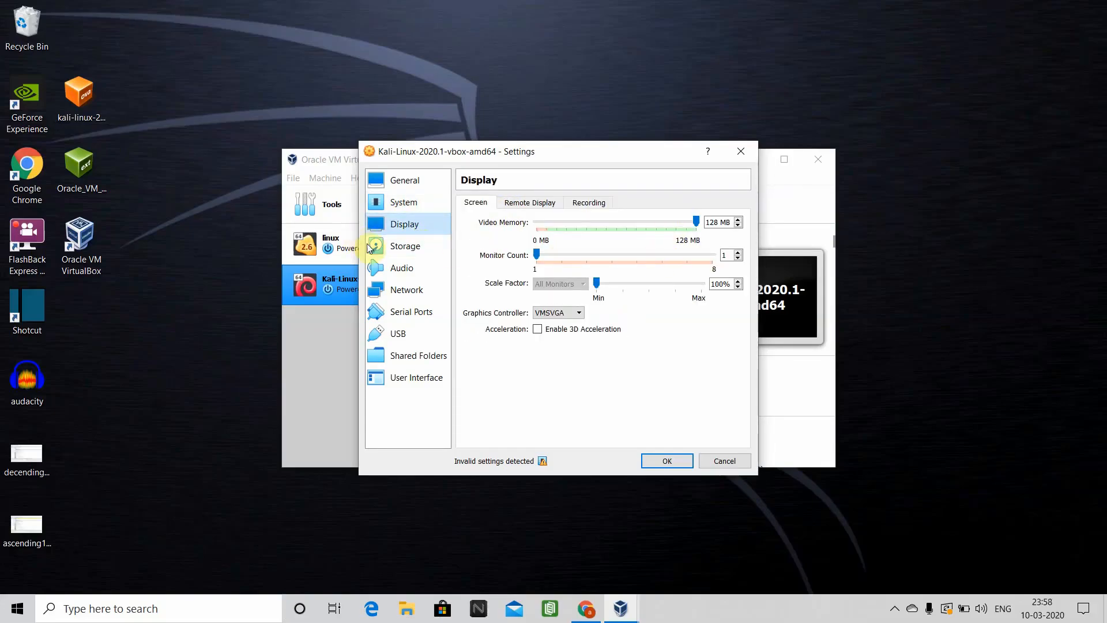
click(398, 249)
click(403, 270)
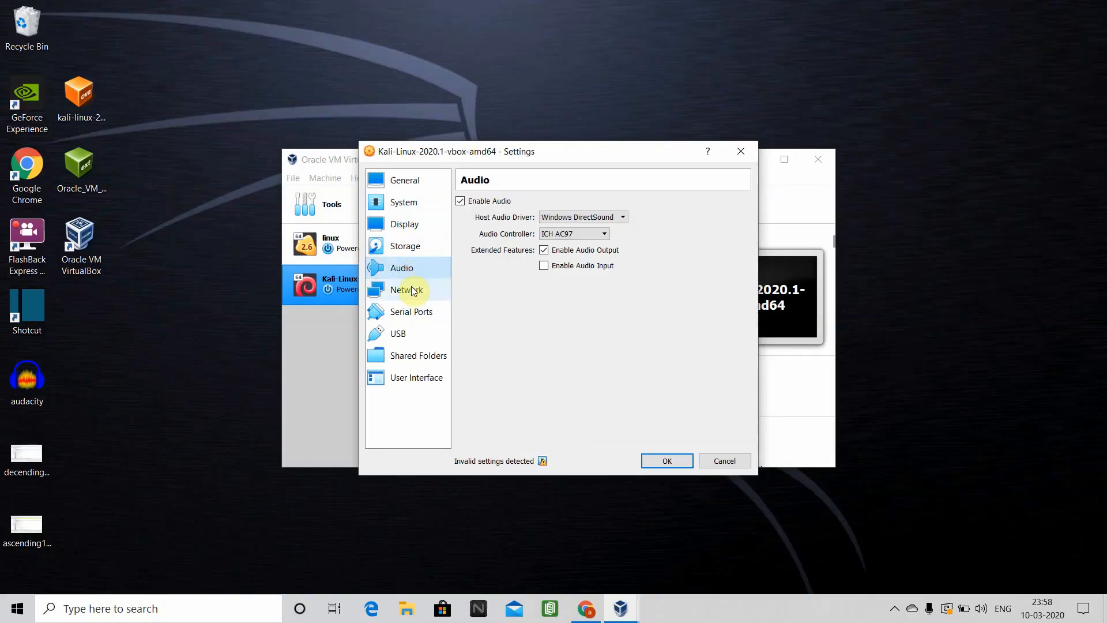
click(413, 291)
click(416, 311)
click(411, 333)
click(422, 355)
click(424, 377)
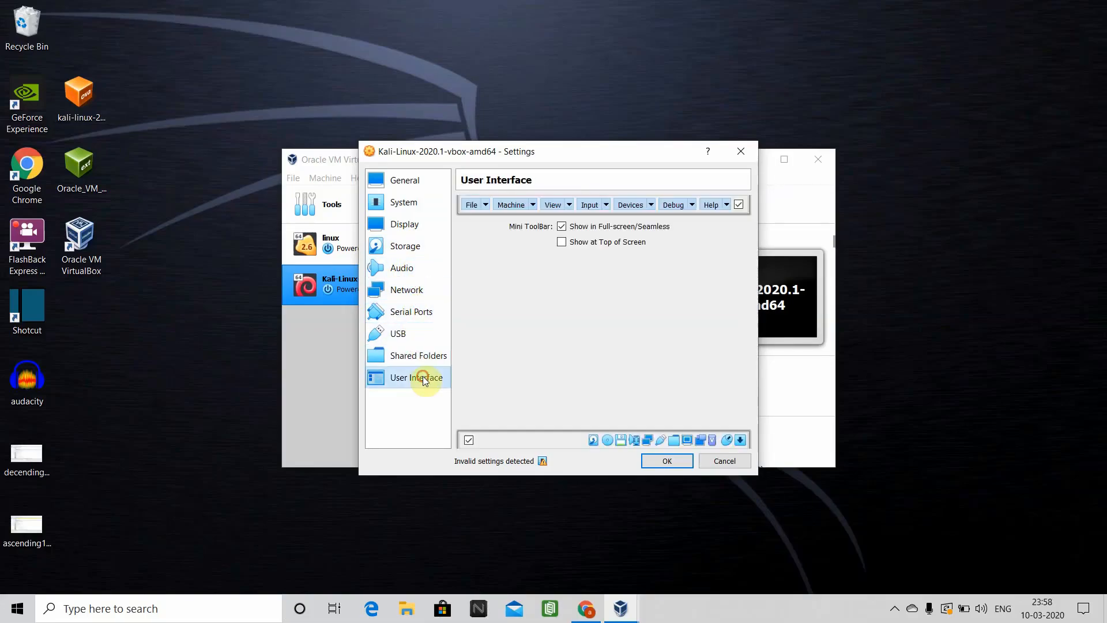
click(666, 462)
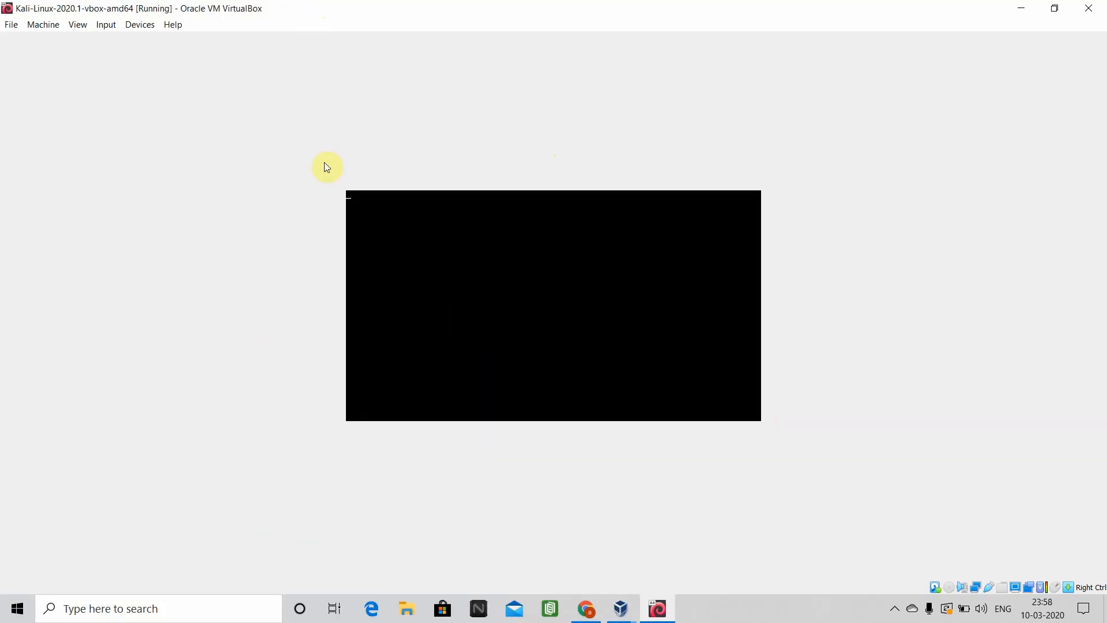
Switch the running Kali Linux machine to full-screen mode and log in with the default username and account password
click(77, 25)
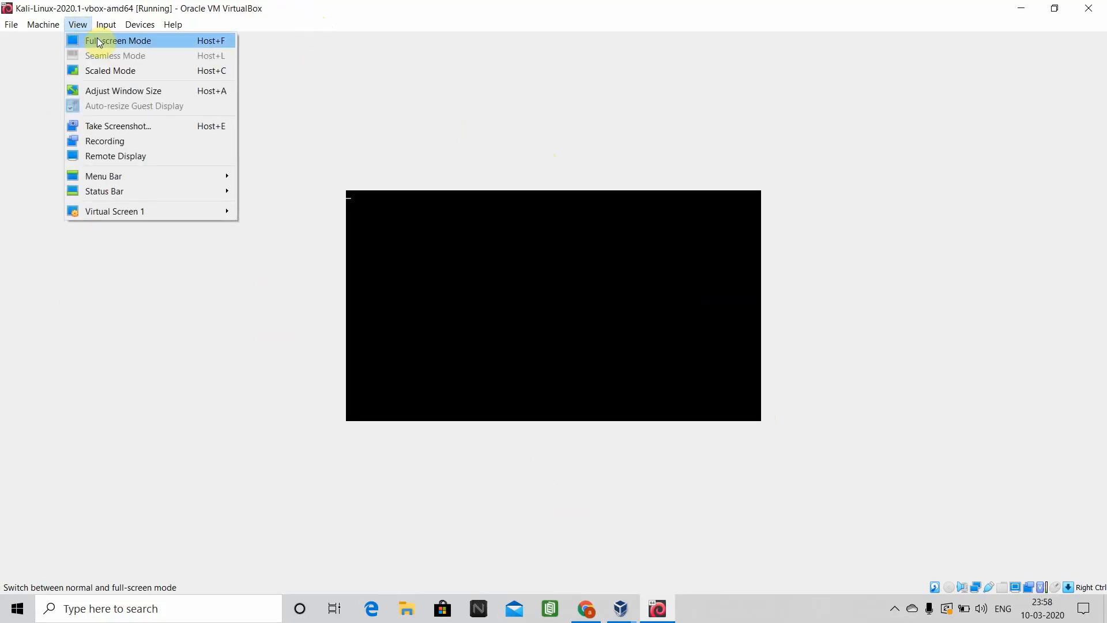
click(99, 39)
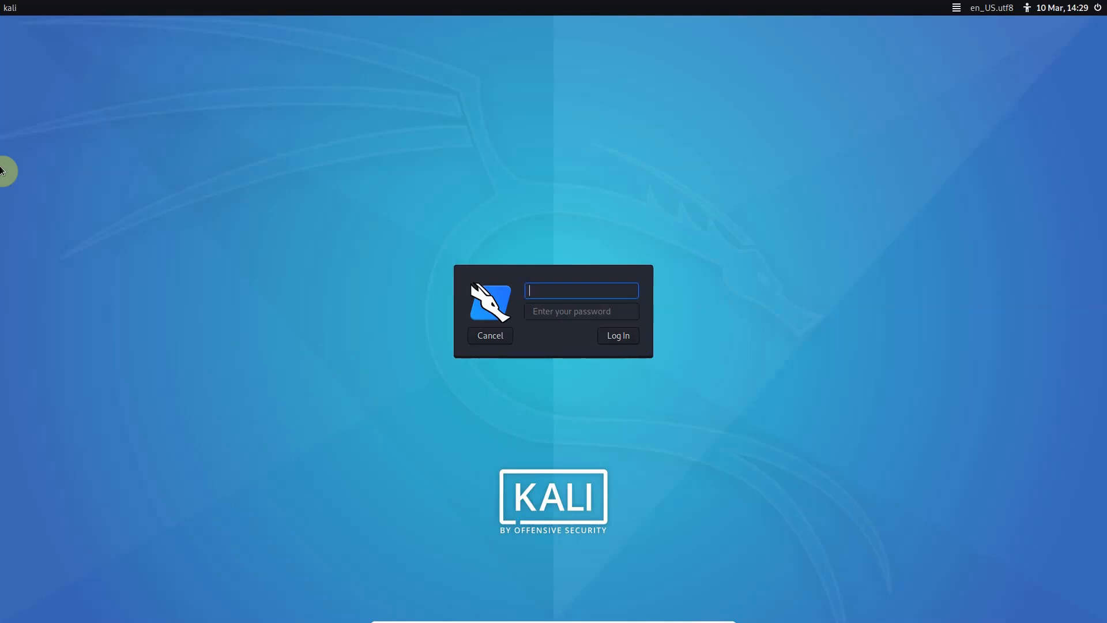
text(kali)
click(580, 312)
text(kali)
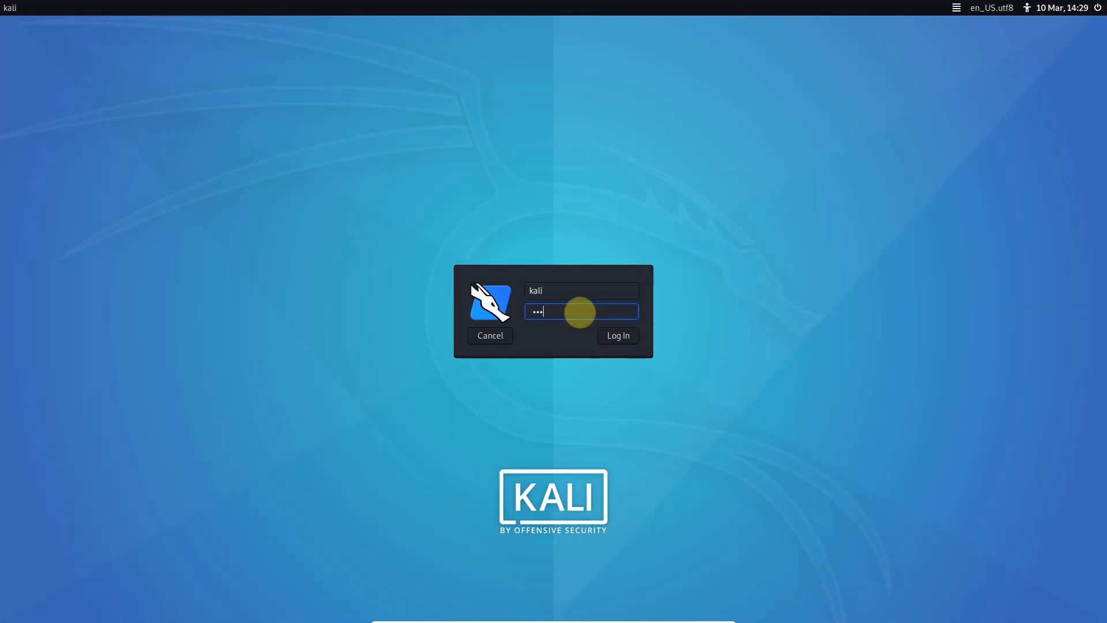
key(Return)
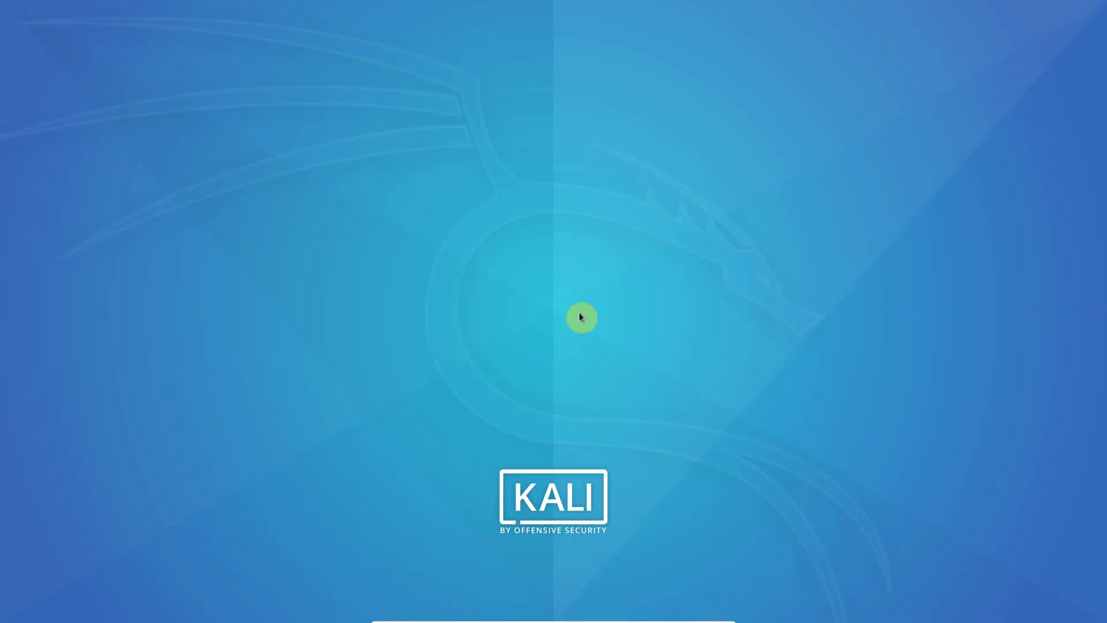